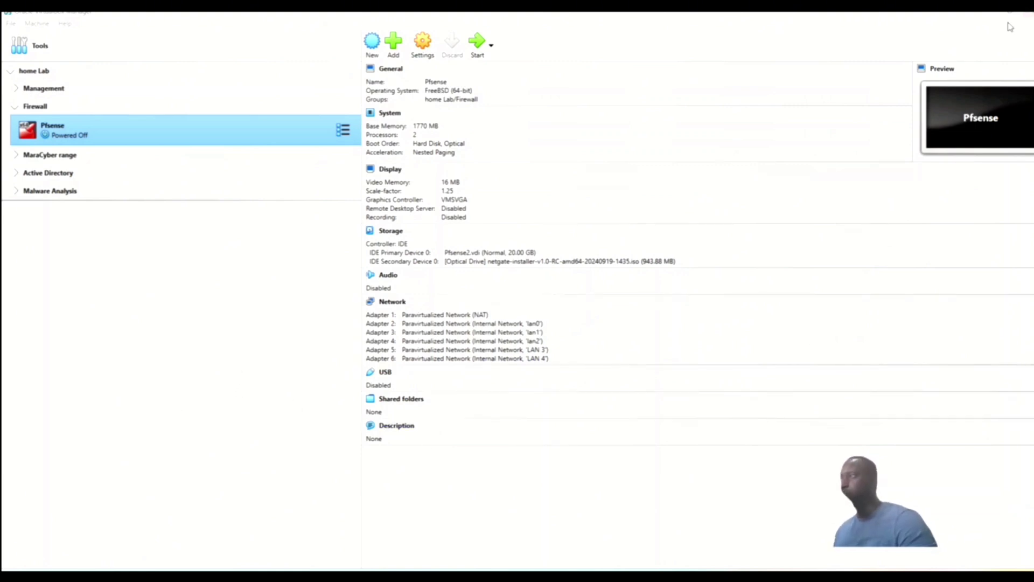
# - Minimize VirtualBox Manager to bring the Chrome window to the front
pyautogui.click(989, 16)
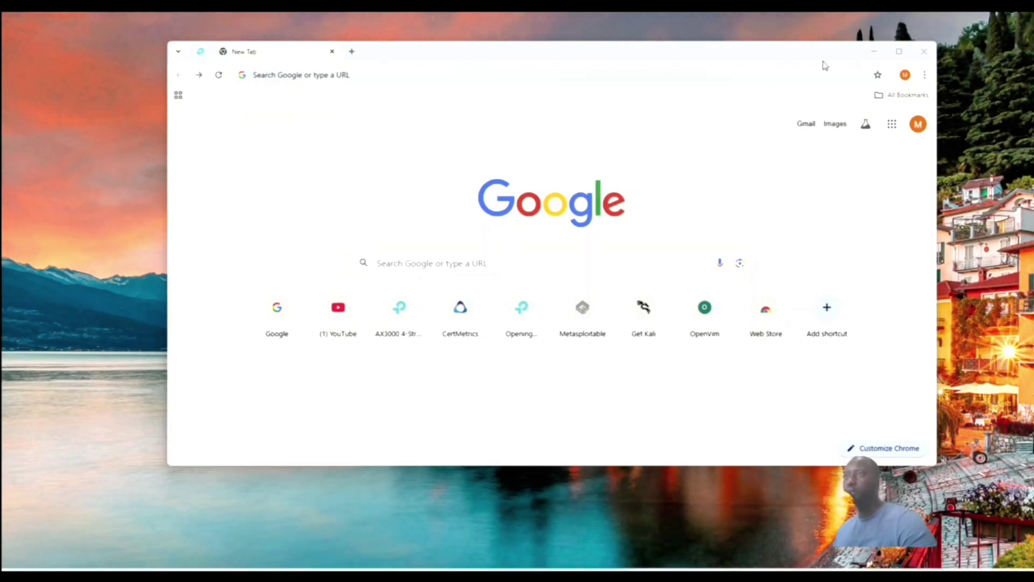
# - Maximize Chrome and search Google for 'tsurugi download'
pyautogui.click(897, 49)
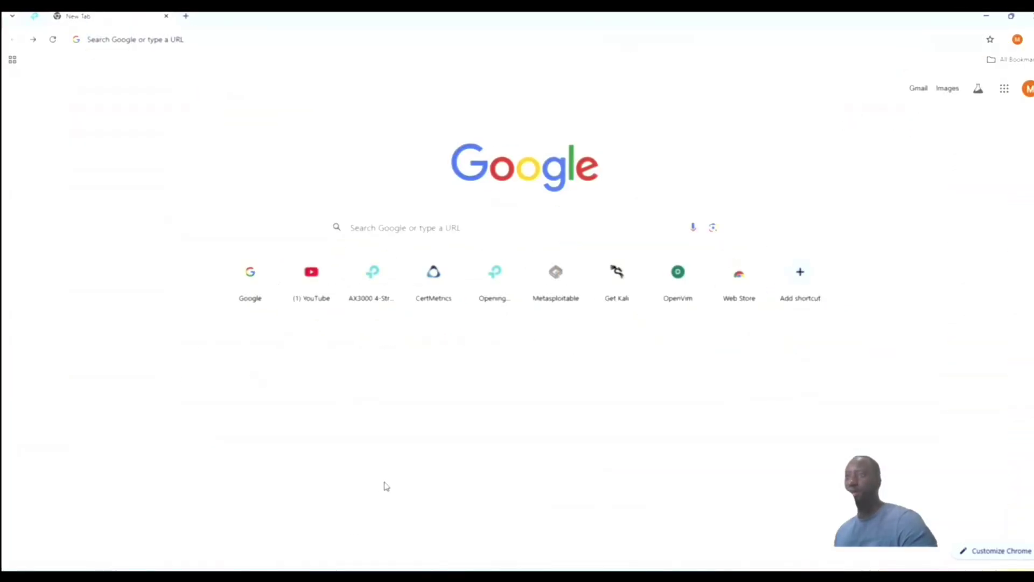
pyautogui.click(418, 226)
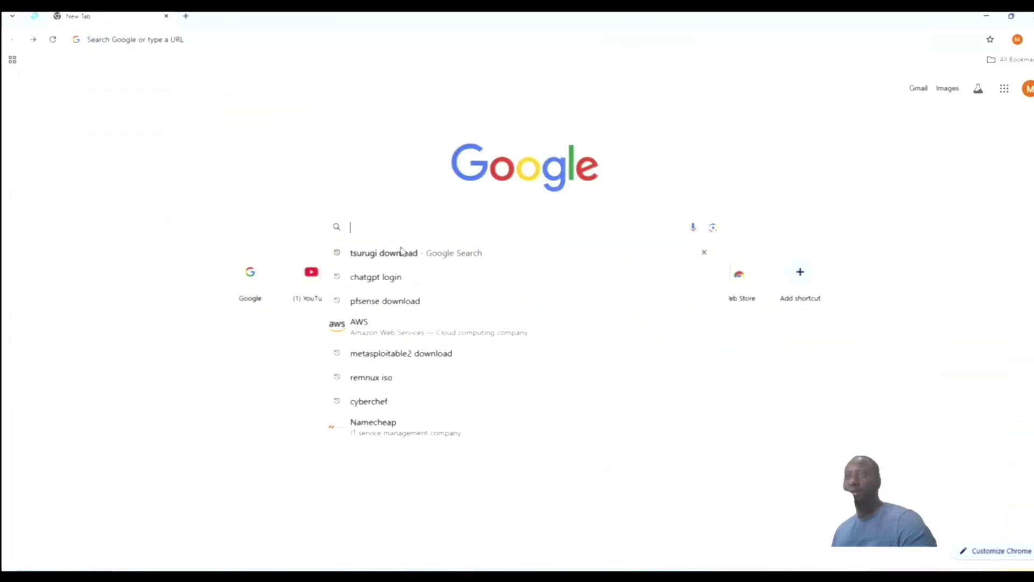
pyautogui.click(399, 254)
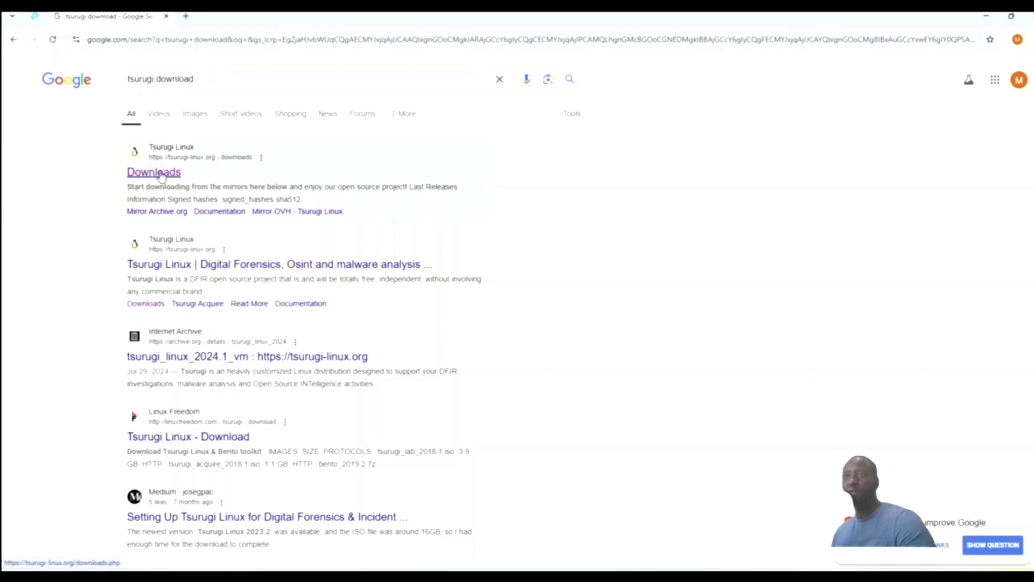
# - Open the Tsurugi Linux Downloads result and follow the DOWNLOAD MIRROR 3 link
pyautogui.click(161, 178)
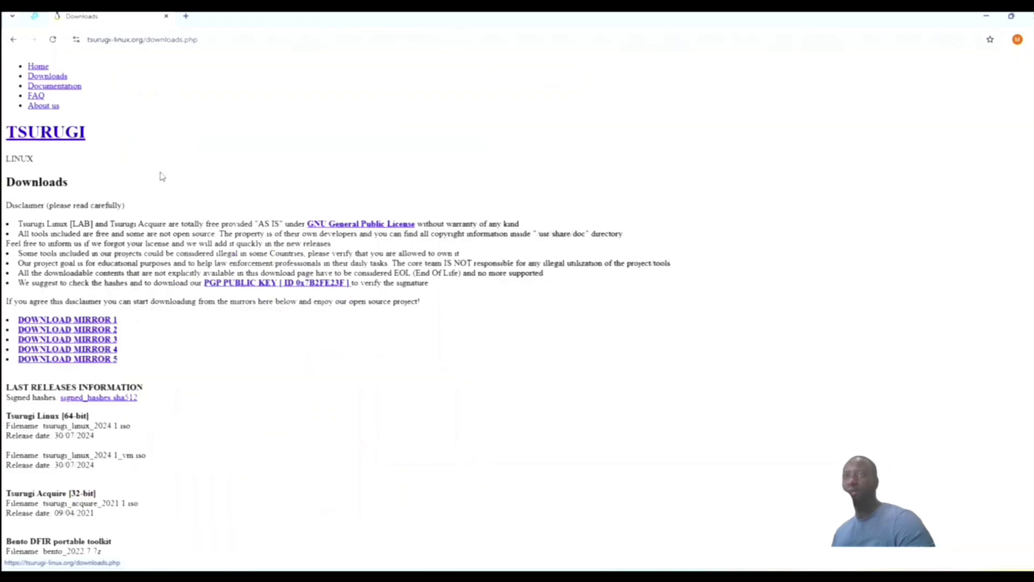
pyautogui.scroll(-2, 168, 370)
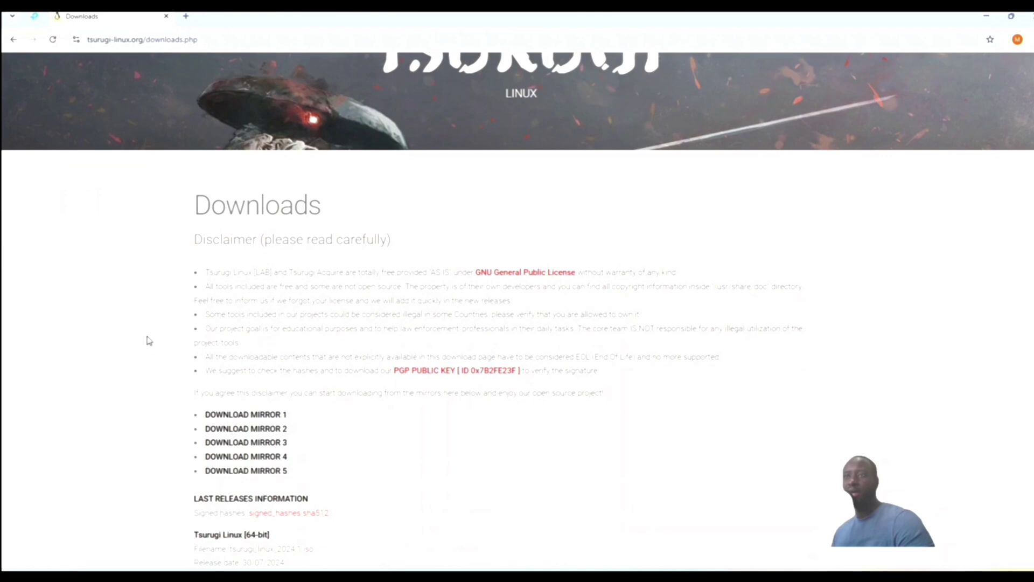
pyautogui.scroll(-3, 153, 340)
pyautogui.scroll(5, 160, 337)
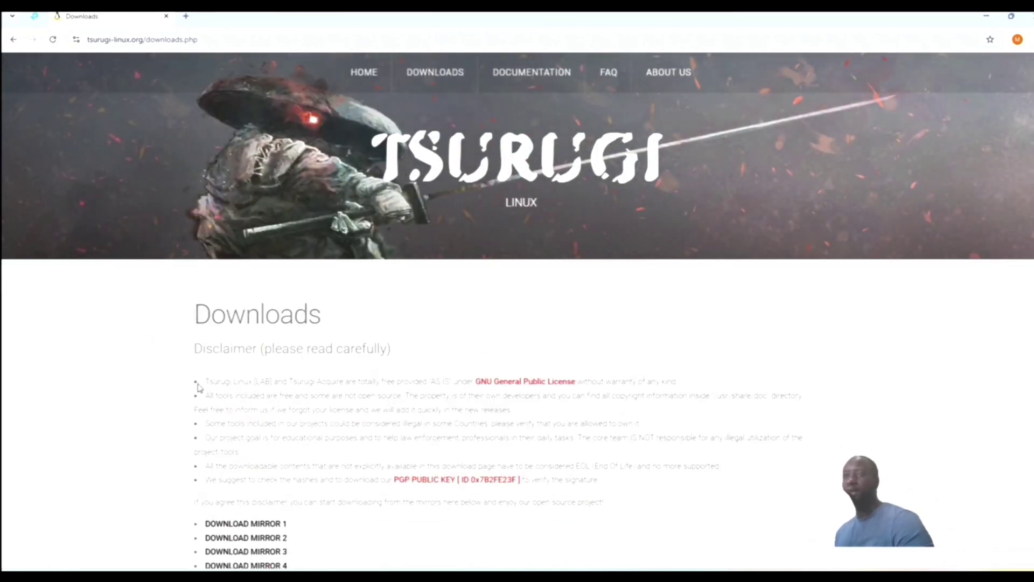
pyautogui.scroll(-3, 216, 393)
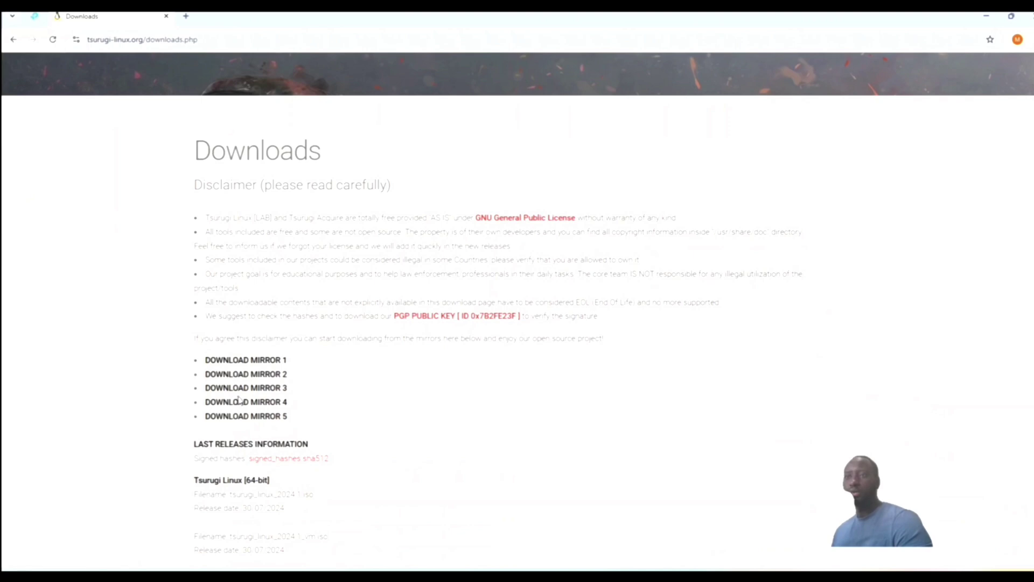
pyautogui.click(239, 397)
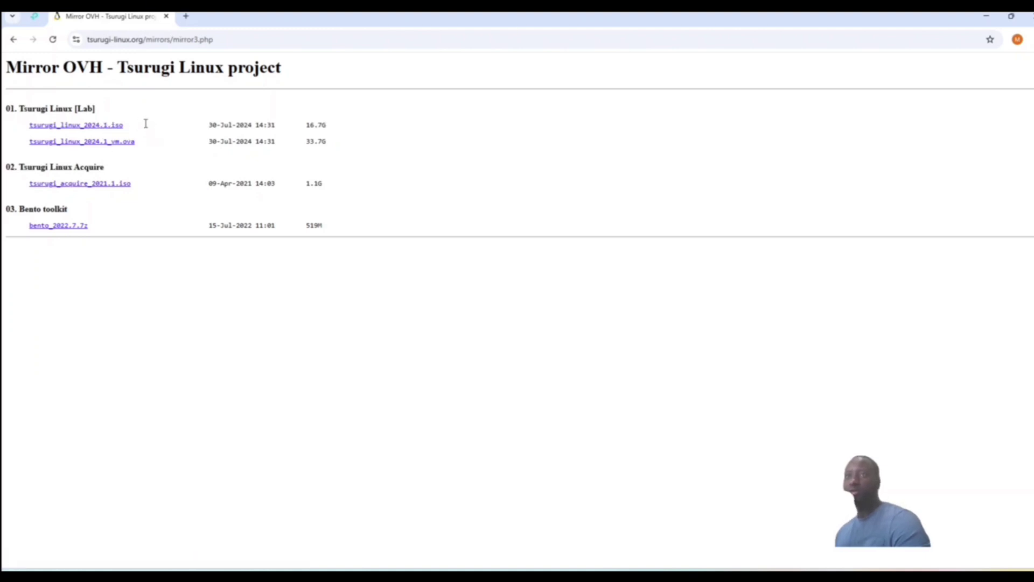
# - Download tsurugi_linux_2024.1_vm.ova and check its progress in Chrome's download list
pyautogui.click(92, 143)
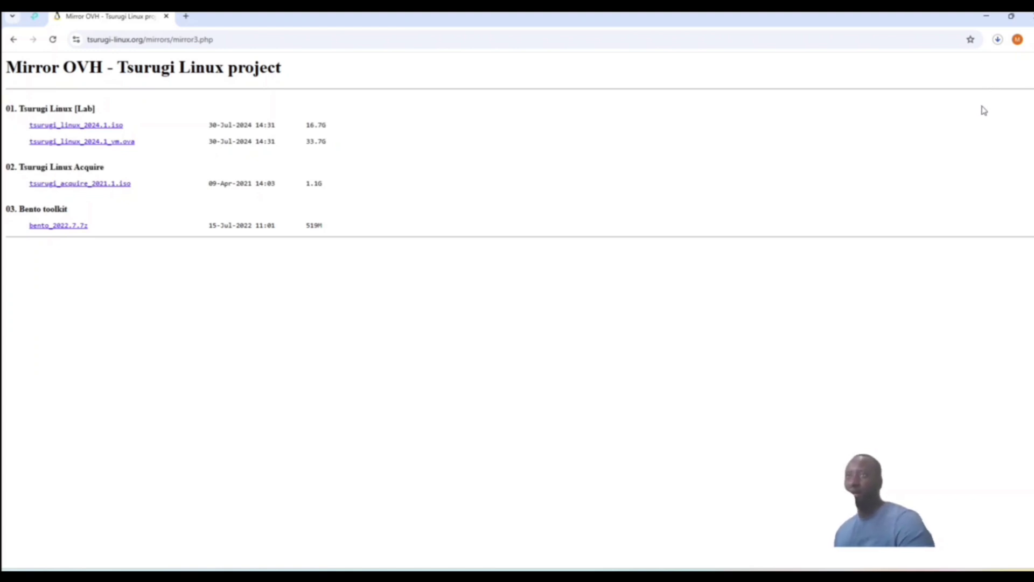
pyautogui.click(998, 40)
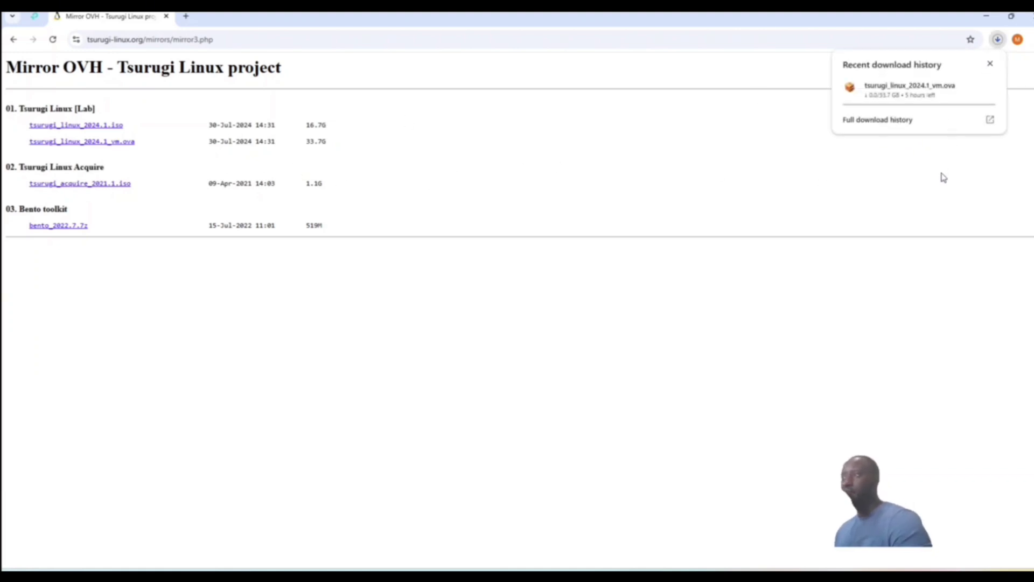
pyautogui.moveTo(889, 107)
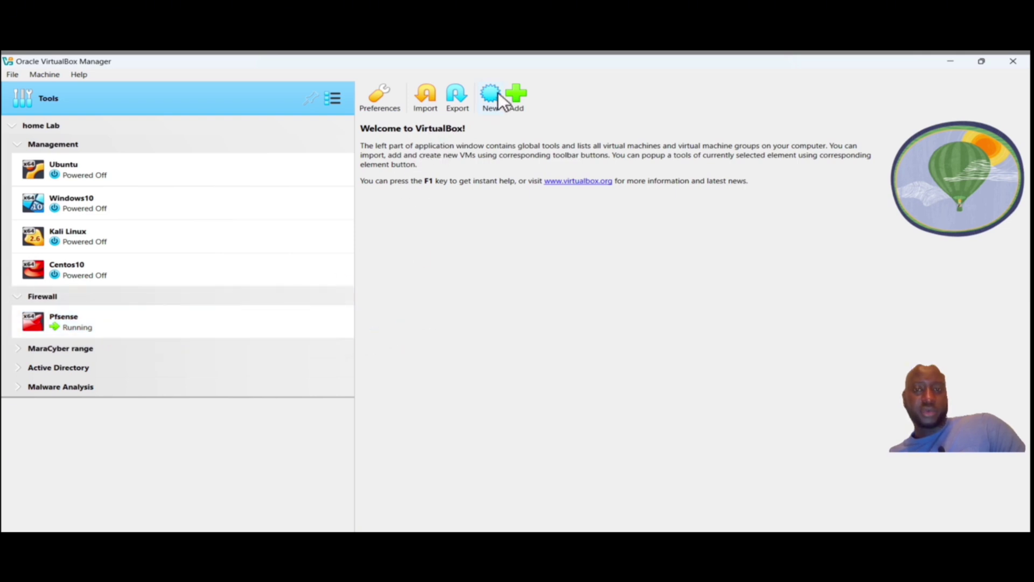
# - Load tsurugi_linux_2024.1_vm.ova from Downloads into Import Virtual Appliance and show its settings
pyautogui.click(425, 96)
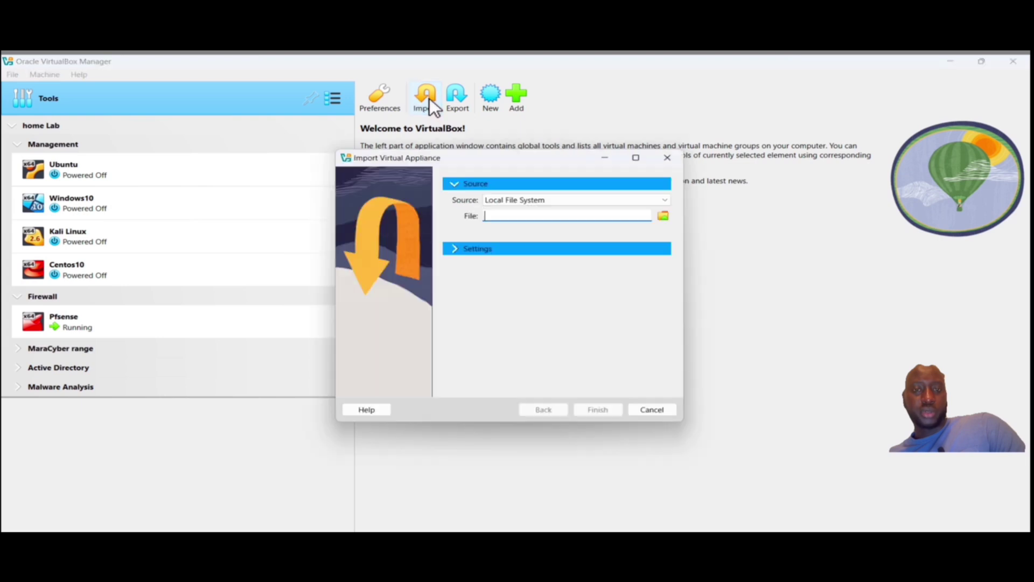
pyautogui.click(663, 216)
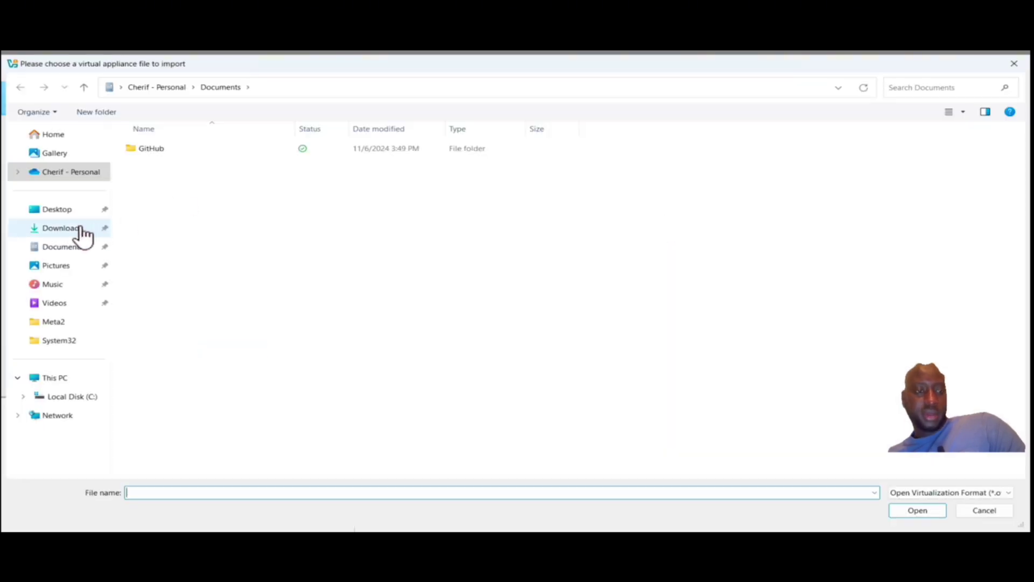
pyautogui.click(64, 229)
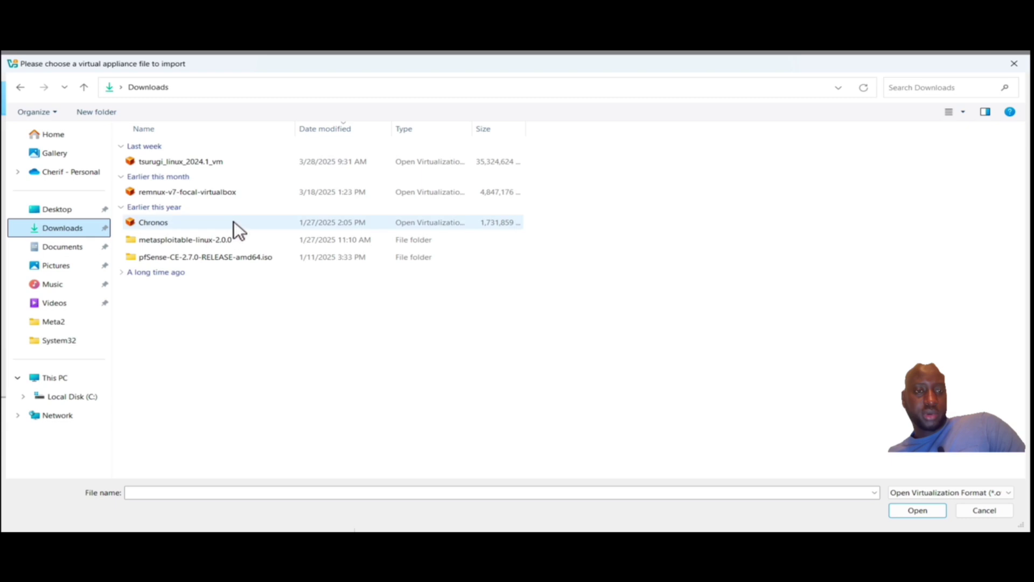
pyautogui.click(220, 164)
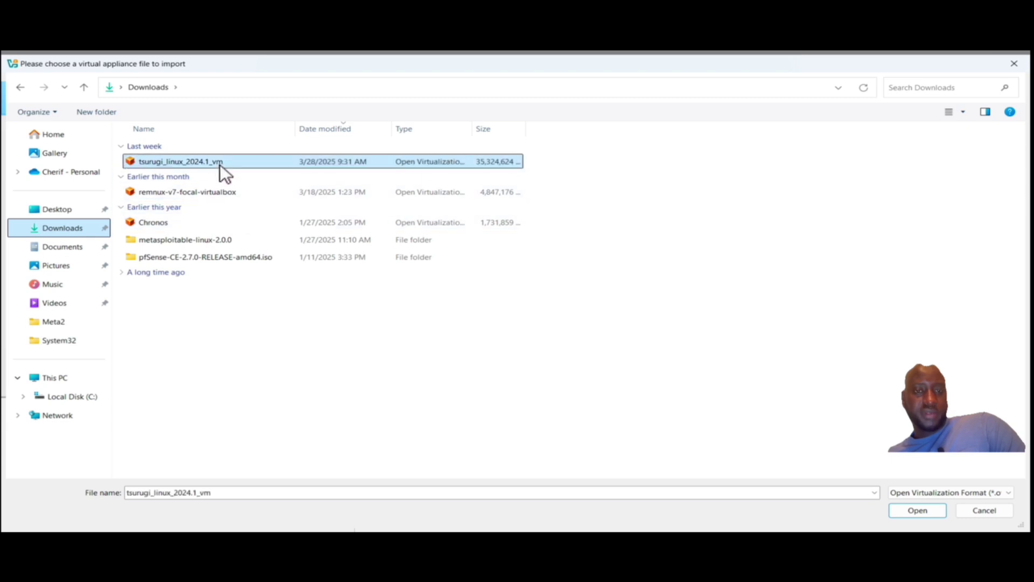
pyautogui.click(910, 508)
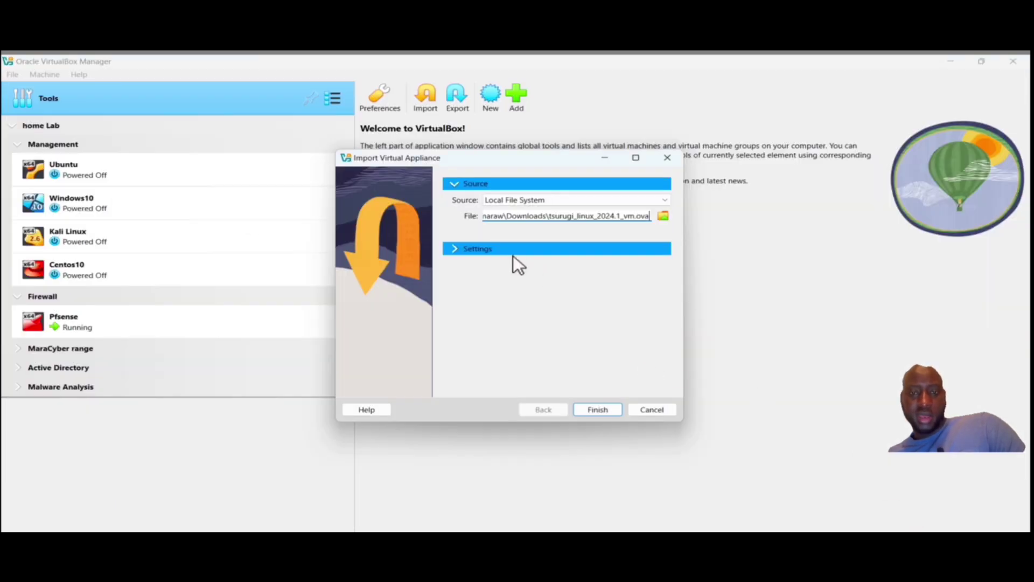
pyautogui.click(454, 250)
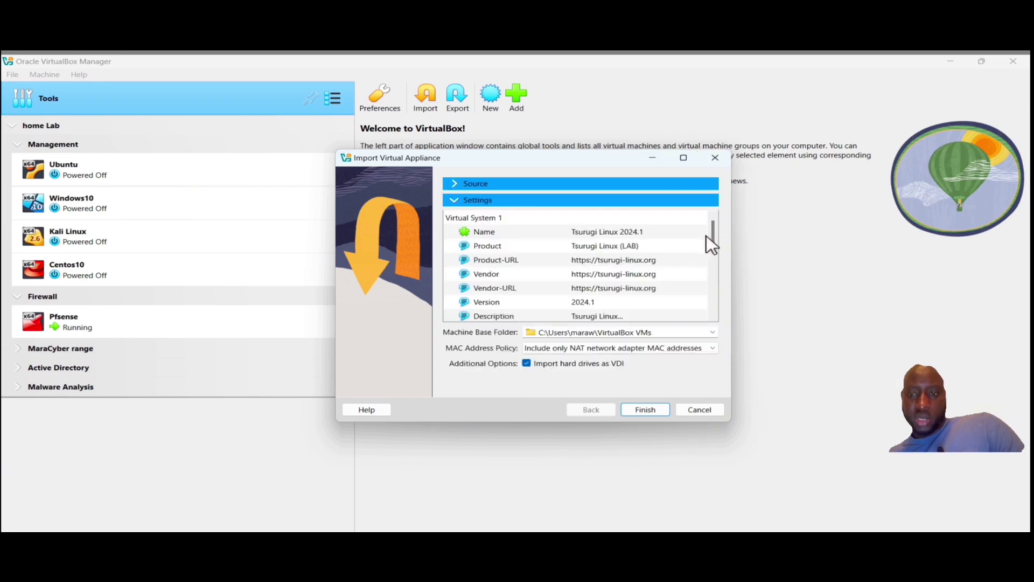
# - Set MAC Address Policy to generate new MAC addresses for all adapters and continue the import
pyautogui.scroll(-2, 711, 230)
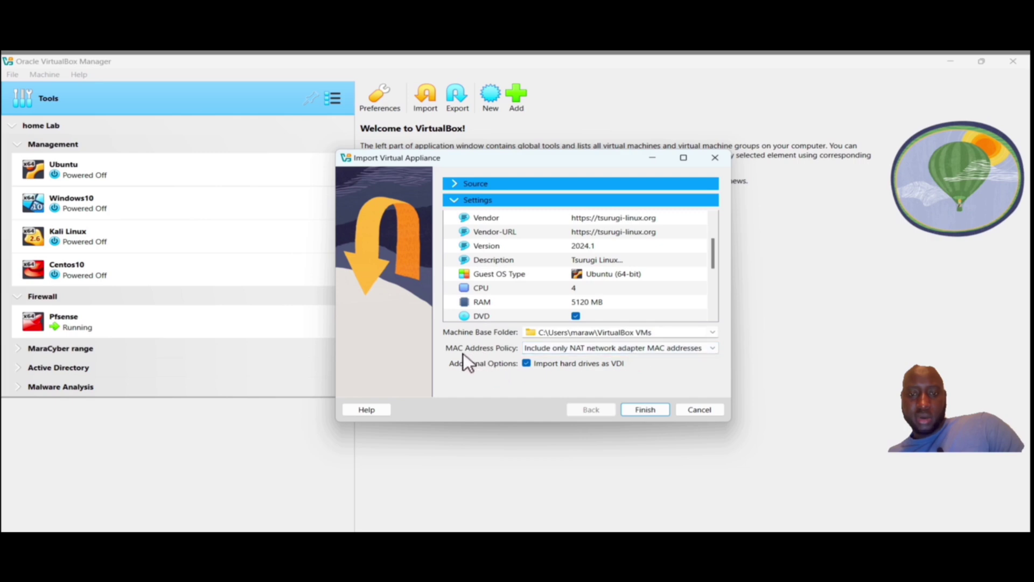
pyautogui.click(714, 349)
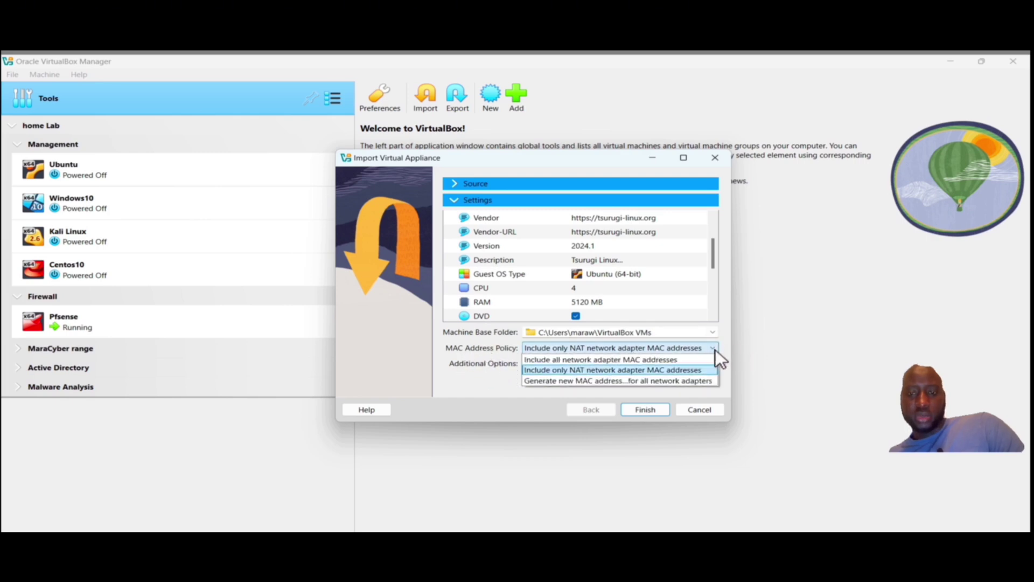
pyautogui.click(622, 381)
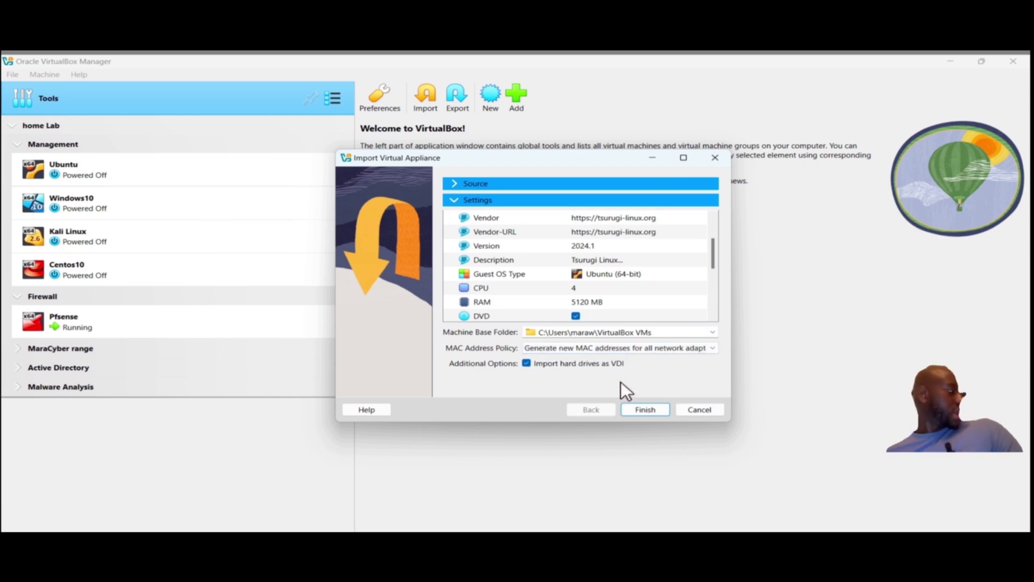
pyautogui.click(654, 413)
pyautogui.scroll(-5, 475, 309)
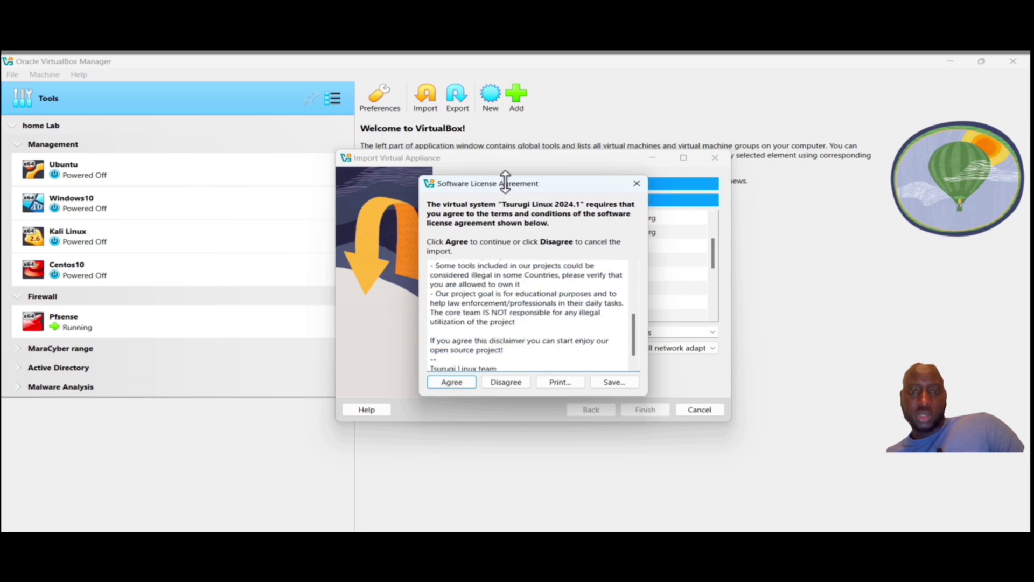
# - Agree to the Tsurugi Linux software licence to complete the import
pyautogui.click(452, 383)
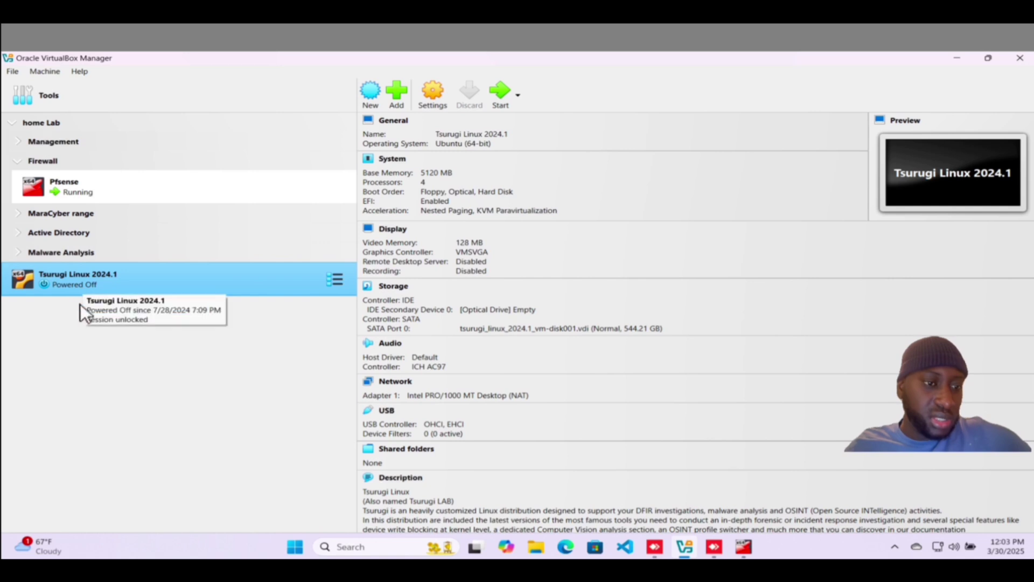
# - Put Tsurugi Linux 2024.1 into a new group; a first rename to Security is cancelled
pyautogui.rightClick(66, 271)
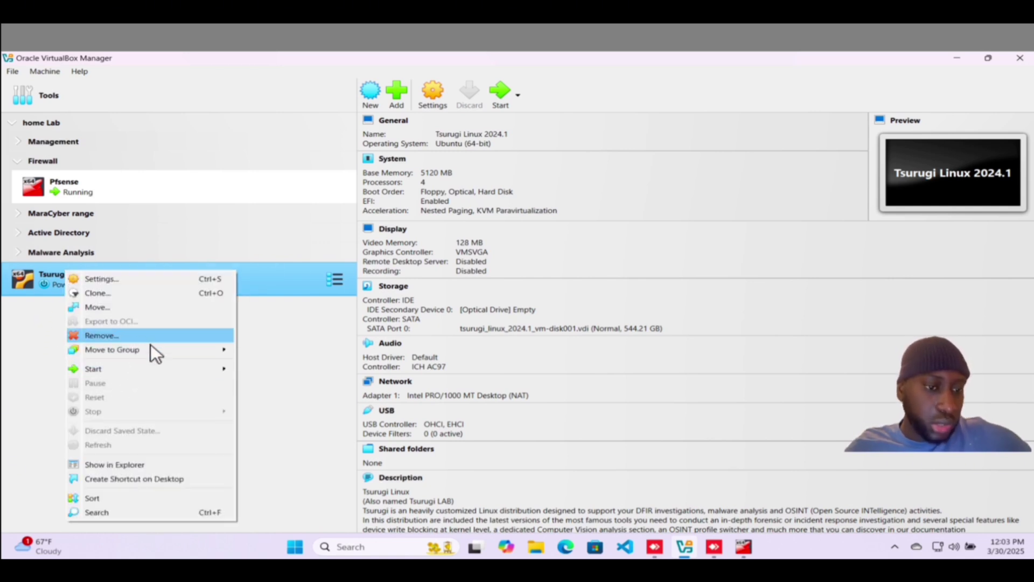
pyautogui.moveTo(221, 350)
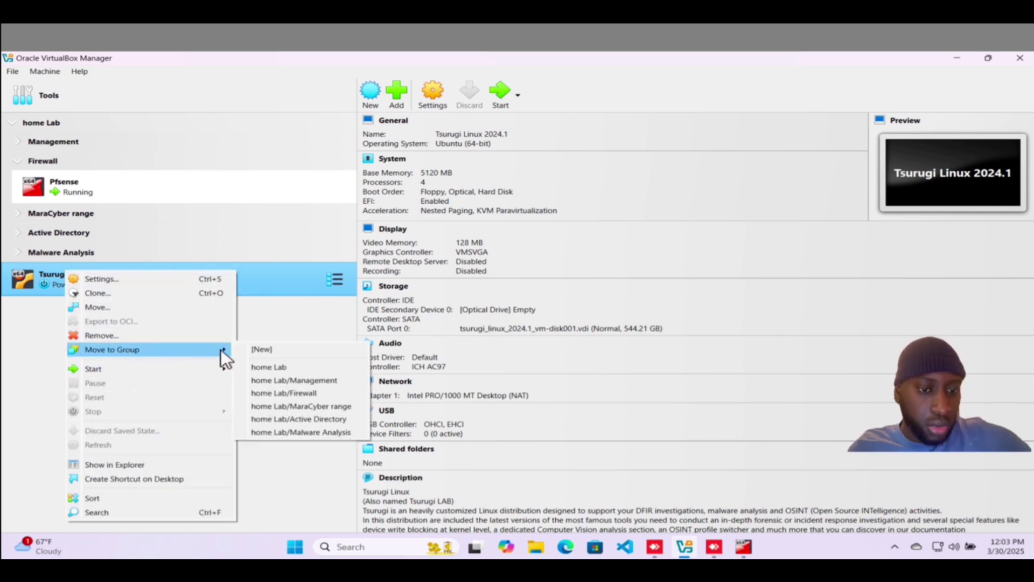
pyautogui.click(255, 350)
pyautogui.click(77, 272)
pyautogui.rightClick(76, 272)
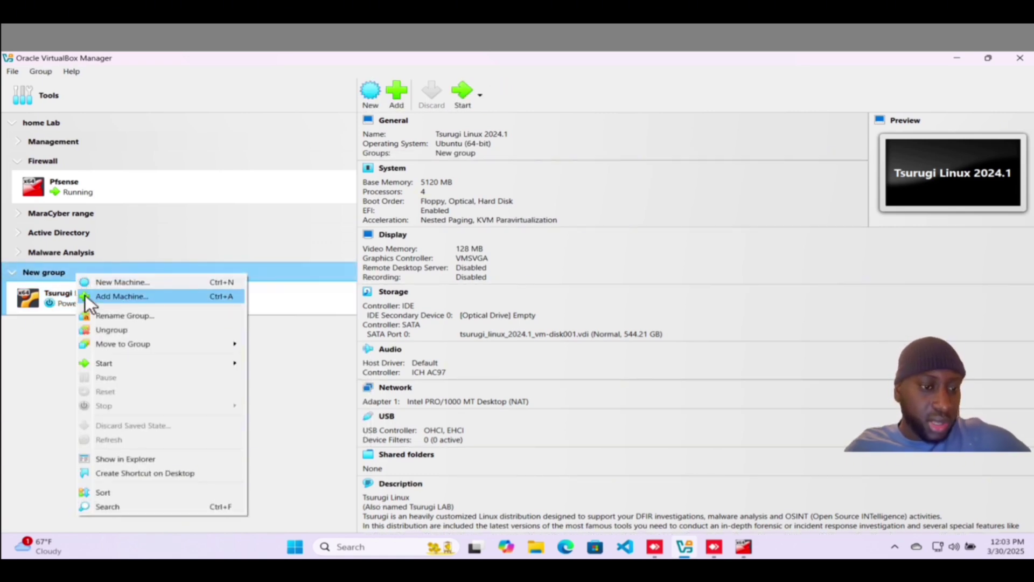
pyautogui.click(123, 317)
pyautogui.press('BackSpace')
pyautogui.press('BackSpace')
pyautogui.press('BackSpace')
pyautogui.press('BackSpace')
pyautogui.press('BackSpace')
pyautogui.press('BackSpace')
pyautogui.press('BackSpace')
pyautogui.press('BackSpace')
pyautogui.press('BackSpace')
pyautogui.write('Se')
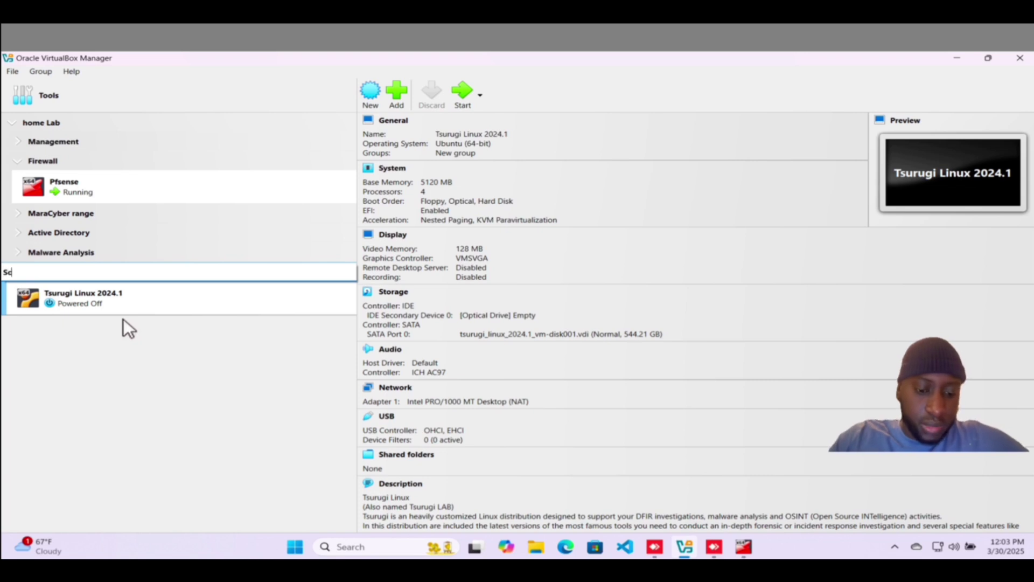
pyautogui.write('cu')
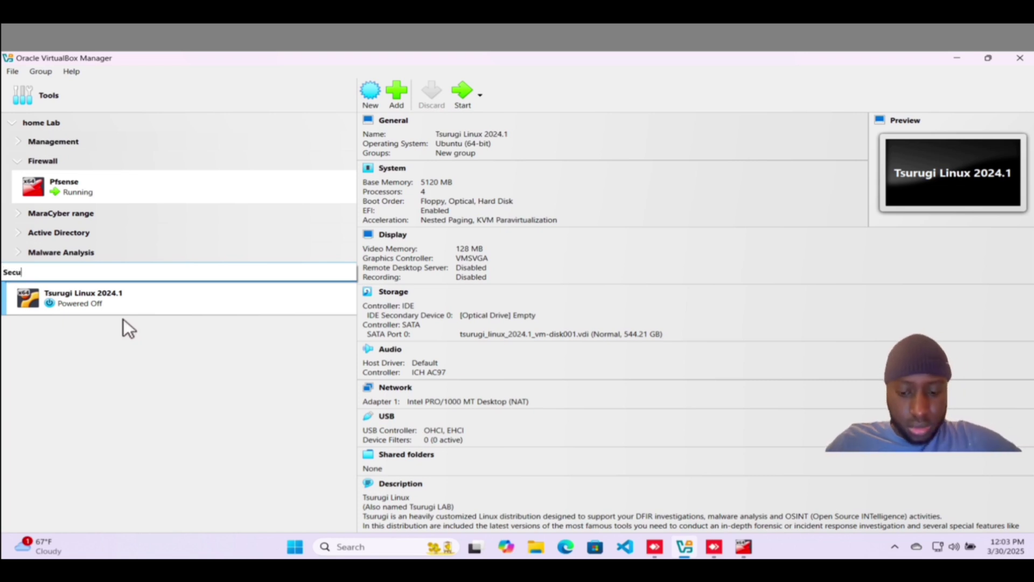
pyautogui.write('rity')
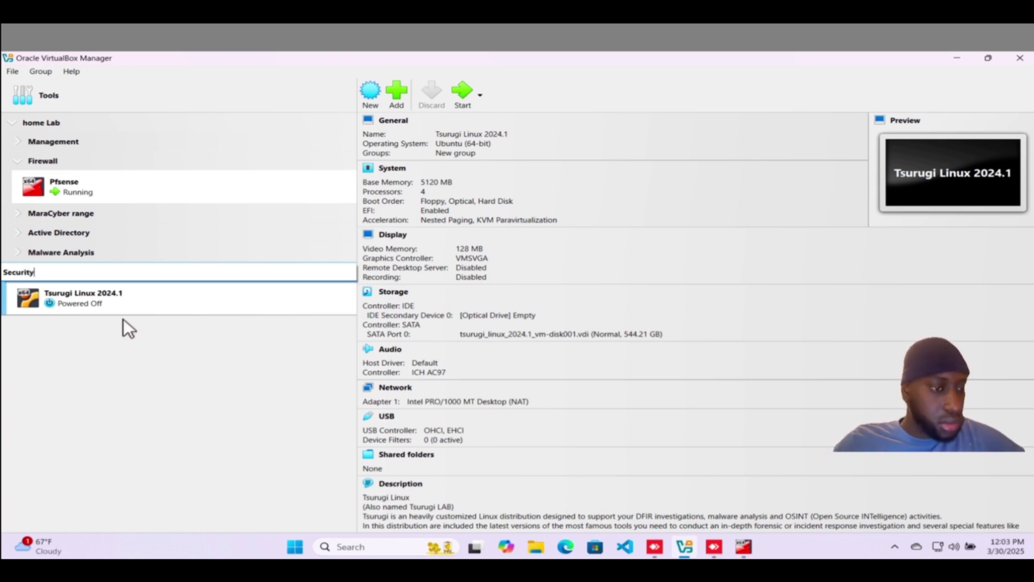
pyautogui.press('Escape')
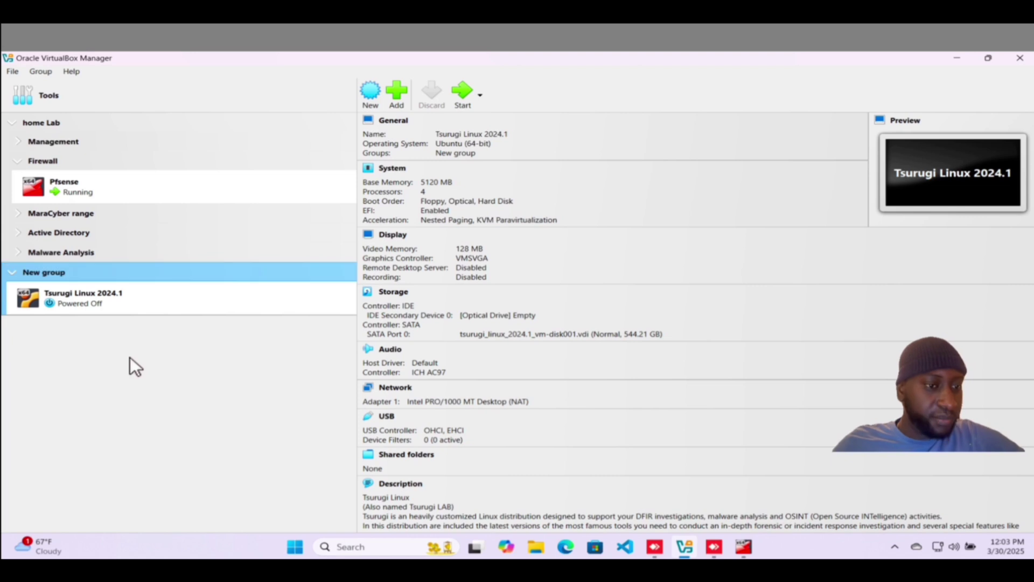
# - Move New group inside the home Lab group and expand it to show Tsurugi Linux
pyautogui.rightClick(103, 272)
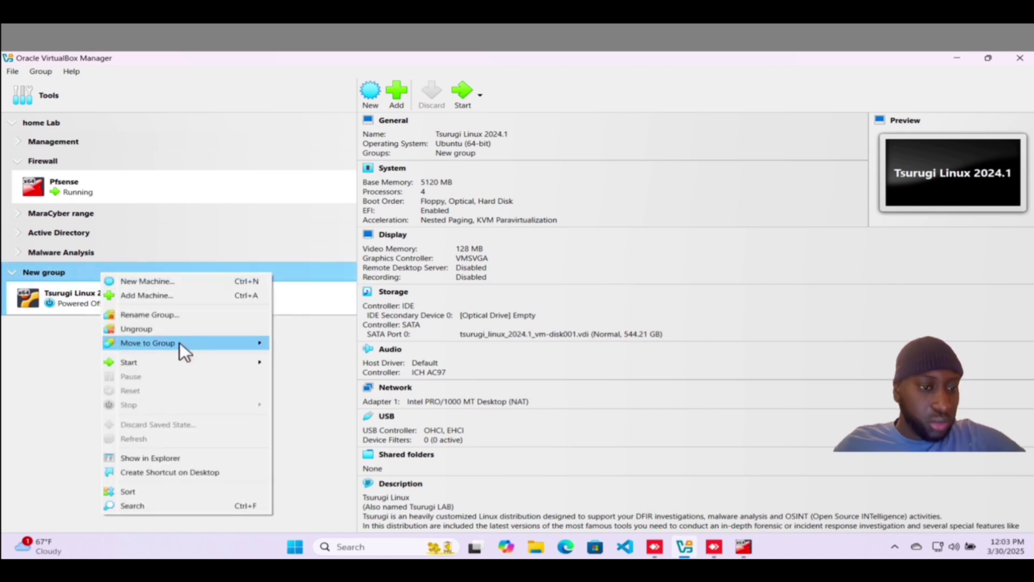
pyautogui.moveTo(227, 345)
pyautogui.click(292, 344)
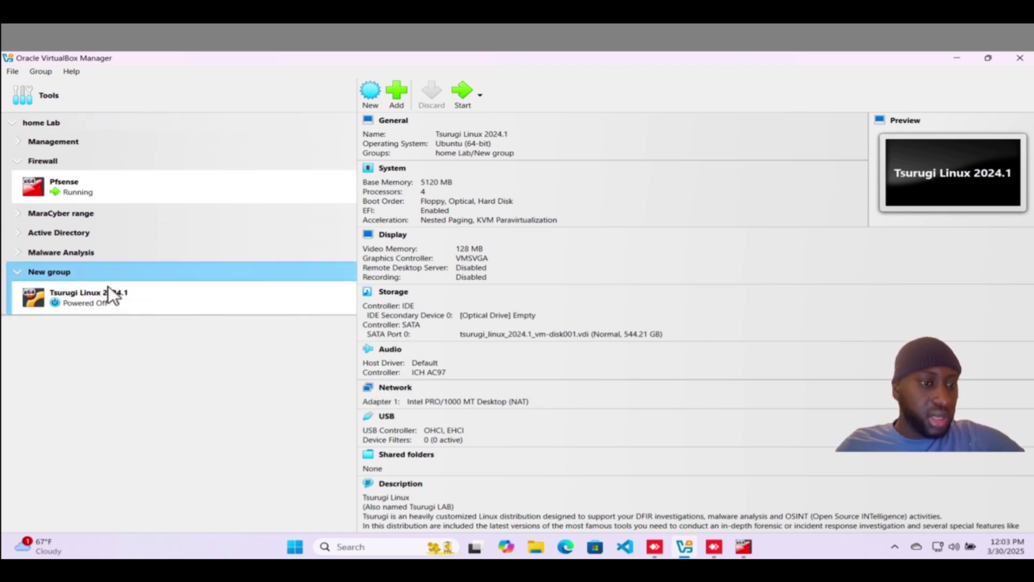
pyautogui.click(17, 272)
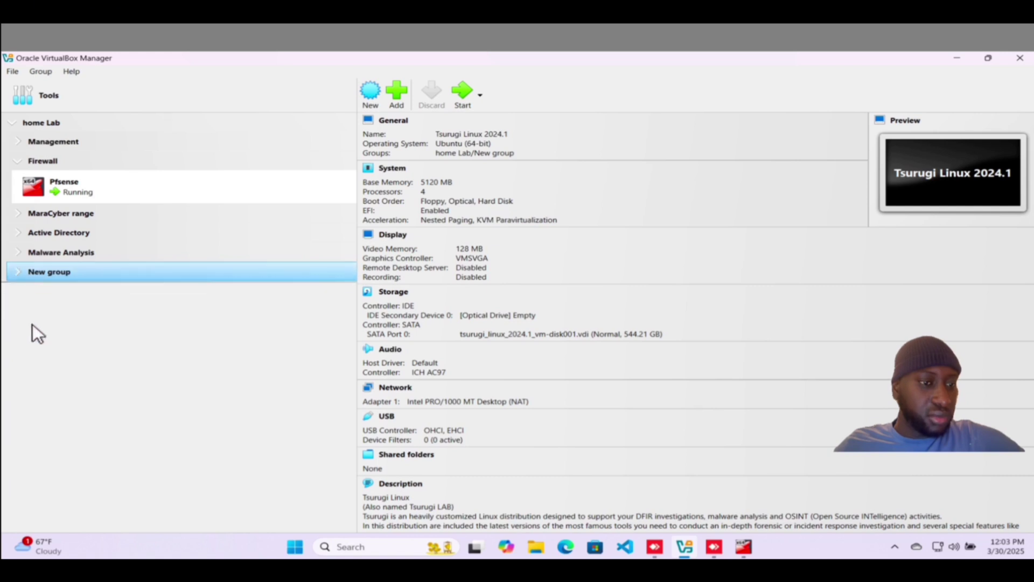
pyautogui.click(15, 272)
# - Rename New group to Security
pyautogui.rightClick(68, 275)
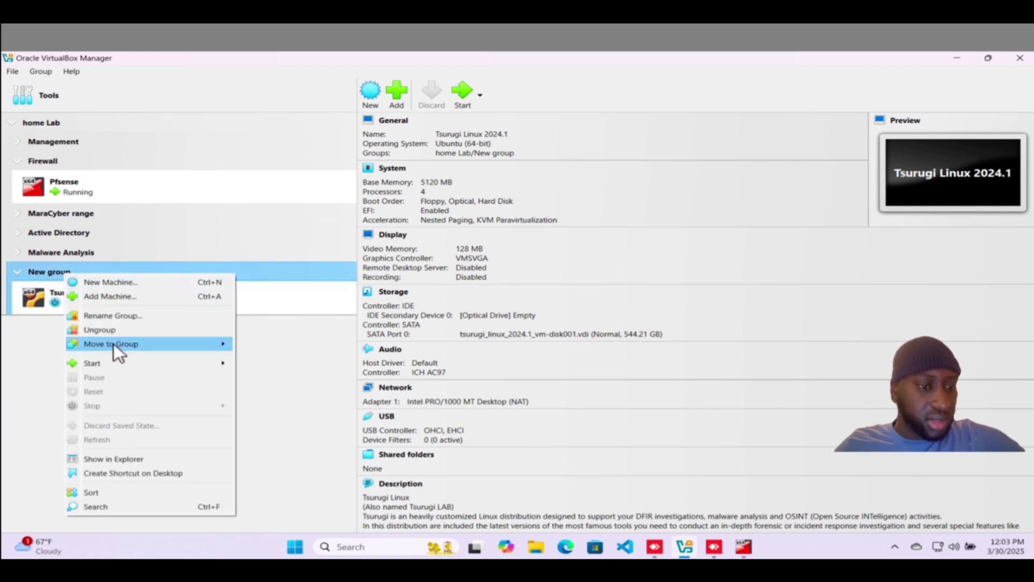
pyautogui.click(113, 315)
pyautogui.press('BackSpace')
pyautogui.write('S')
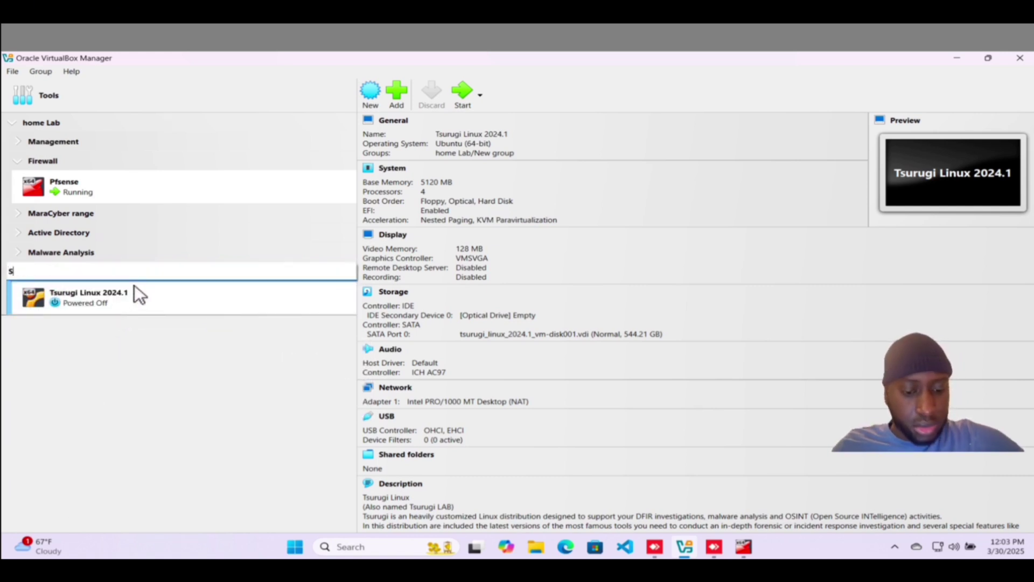
pyautogui.write('ccurity')
pyautogui.press('Return')
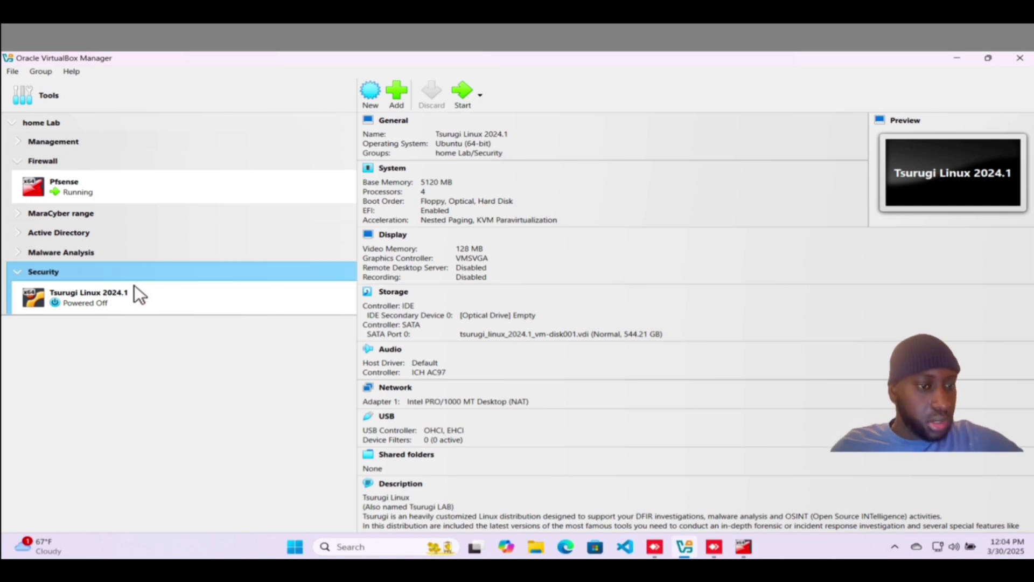
pyautogui.click(15, 270)
pyautogui.rightClick(41, 272)
pyautogui.moveTo(167, 340)
pyautogui.press('Escape')
pyautogui.press('Escape')
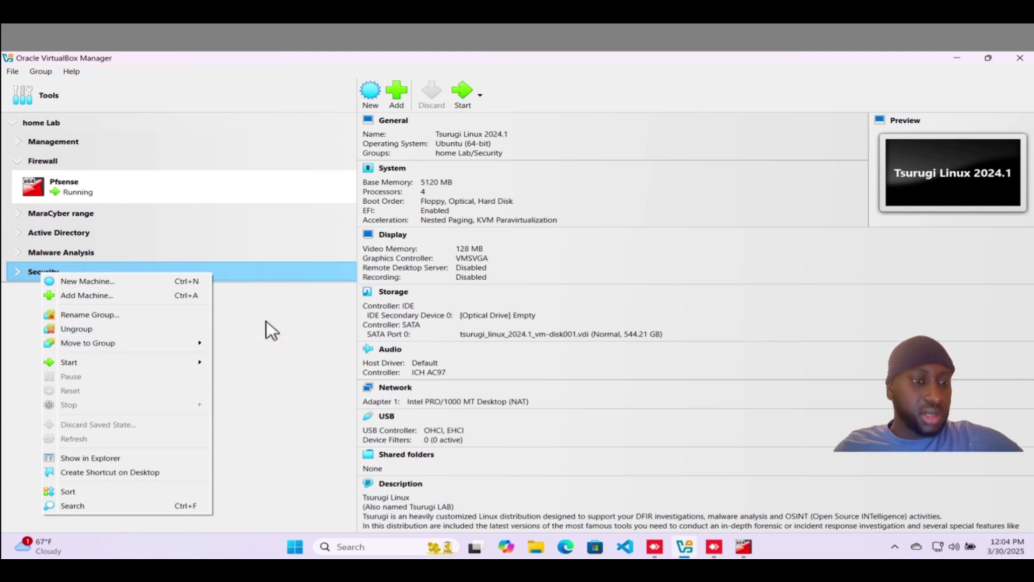
pyautogui.click(16, 124)
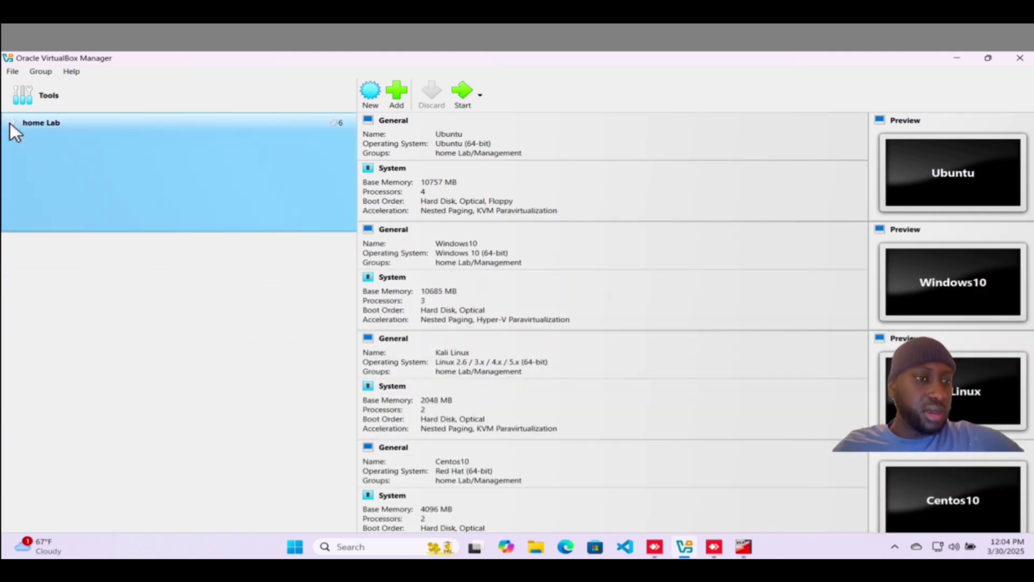
pyautogui.click(14, 271)
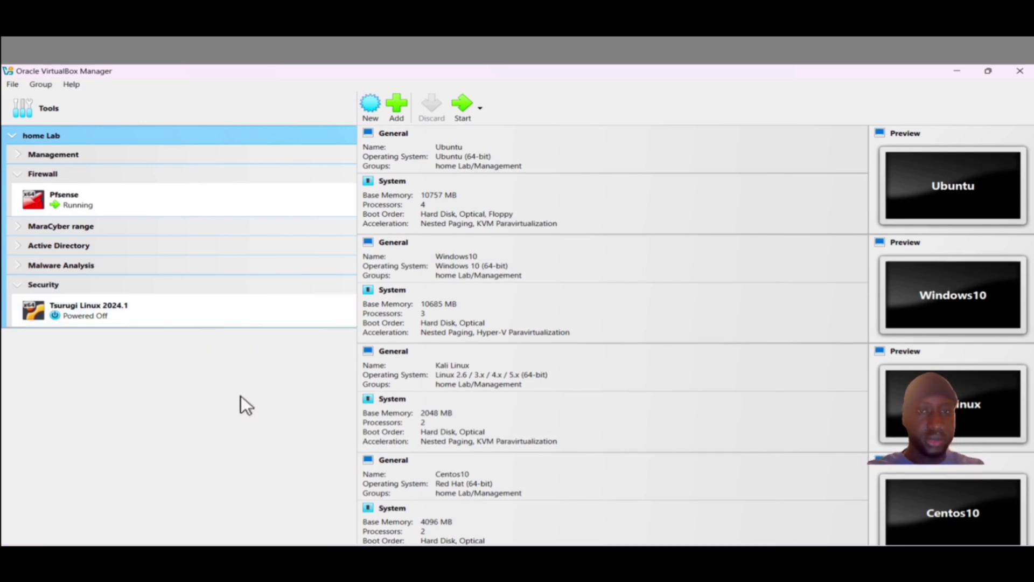
pyautogui.click(141, 307)
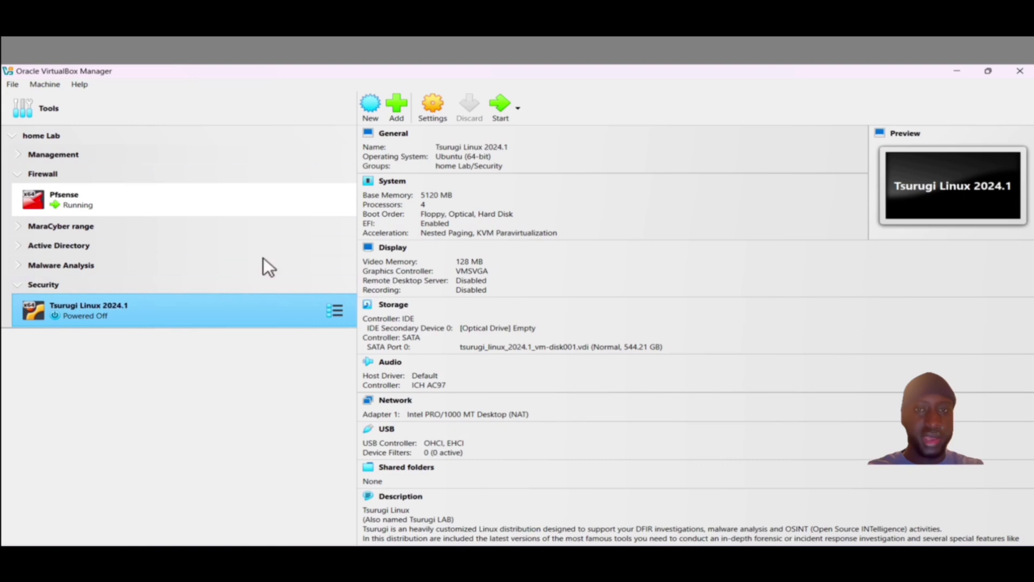
# - Open the Tsurugi Linux VM settings and look through the Display and System pages
pyautogui.click(433, 105)
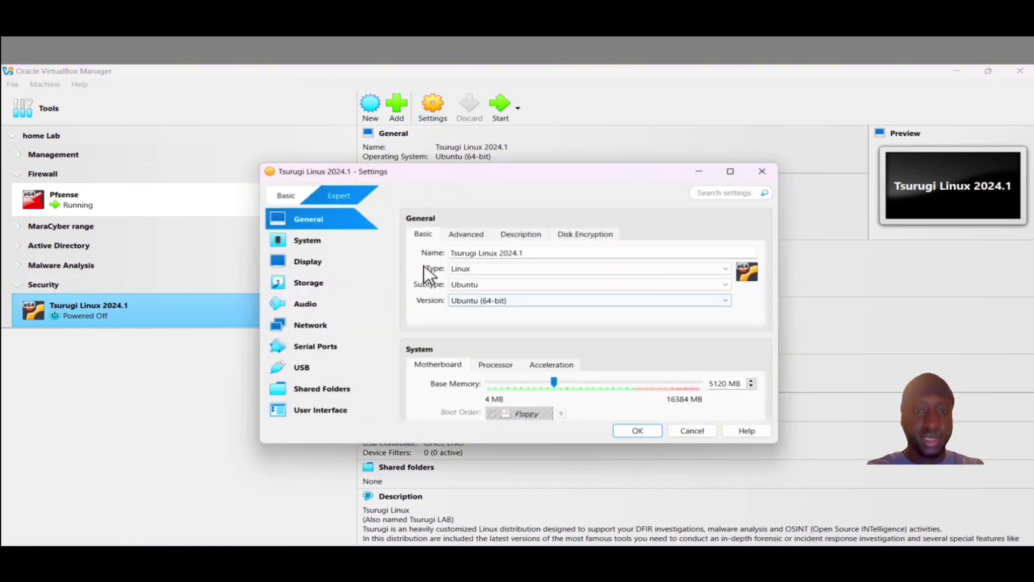
pyautogui.click(335, 263)
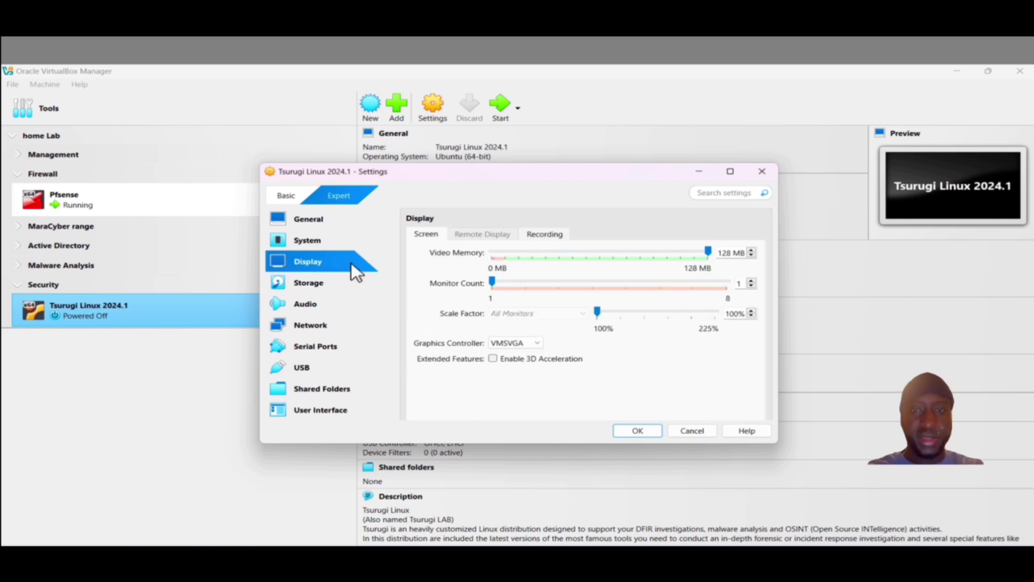
pyautogui.click(330, 238)
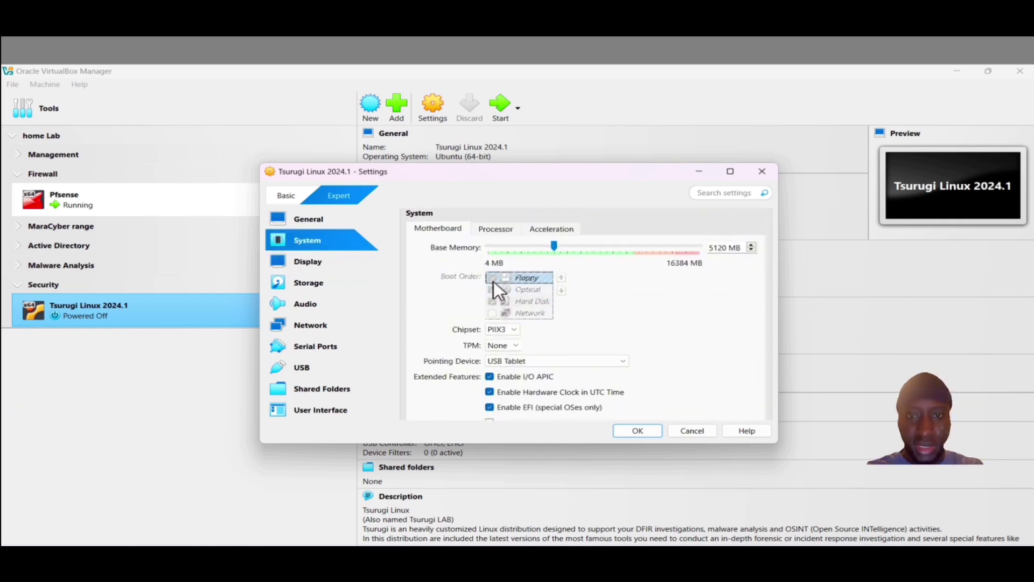
pyautogui.scroll(-1, 520, 313)
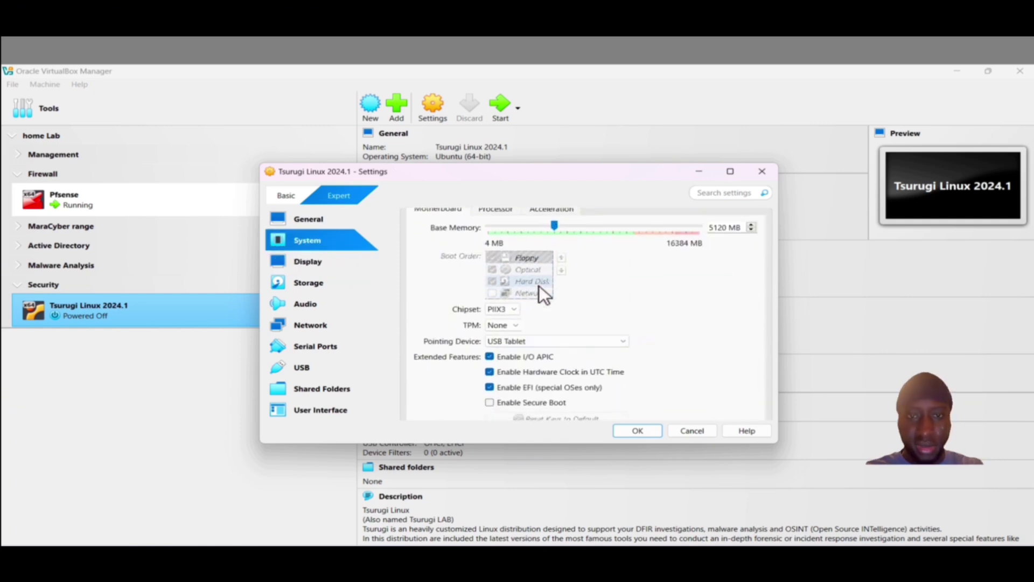
pyautogui.scroll(-1, 536, 283)
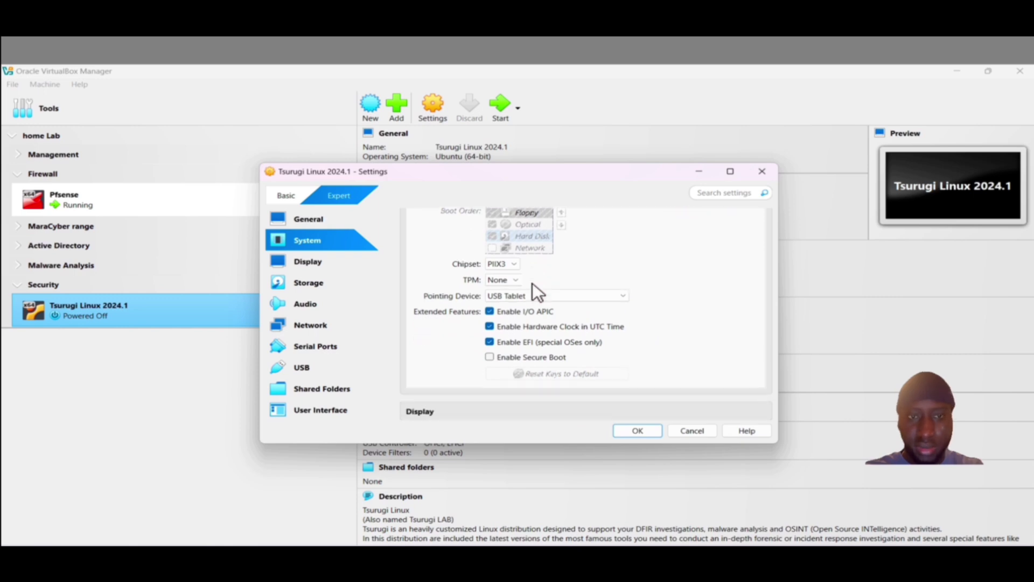
pyautogui.scroll(3, 533, 285)
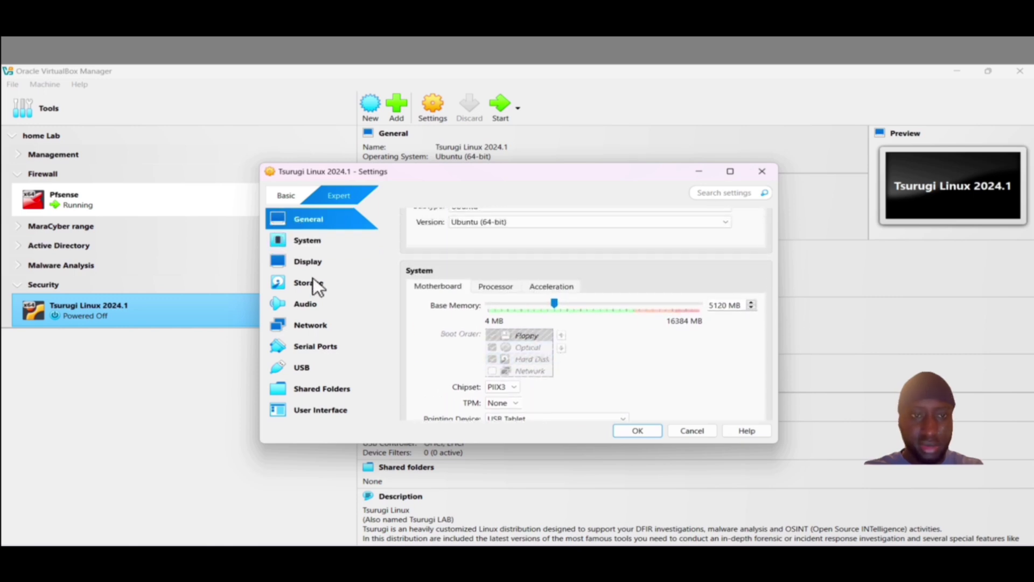
# - Attach Adapter 1 to Internal Network 'LAN 4' and save the settings
pyautogui.click(315, 326)
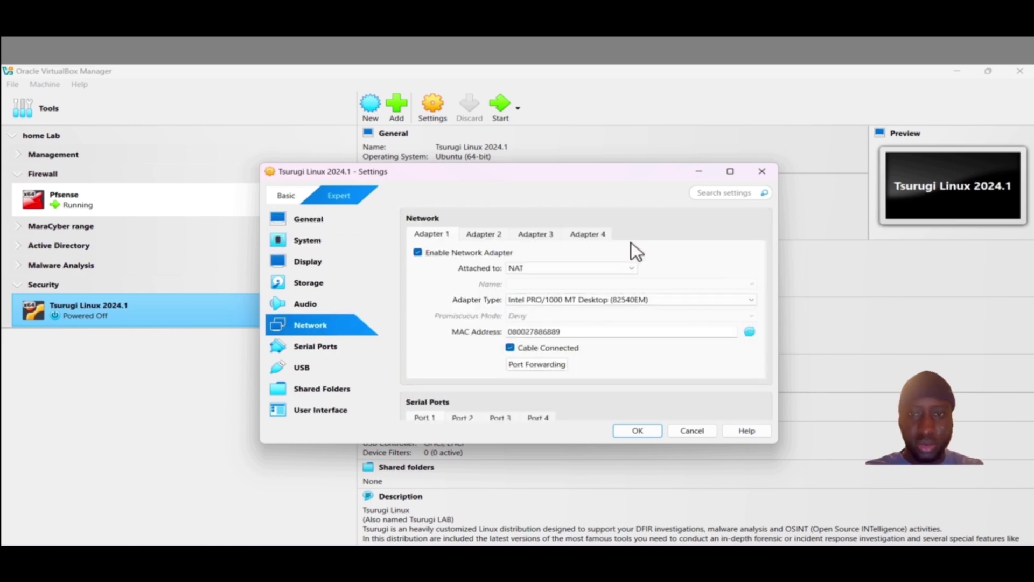
pyautogui.click(631, 269)
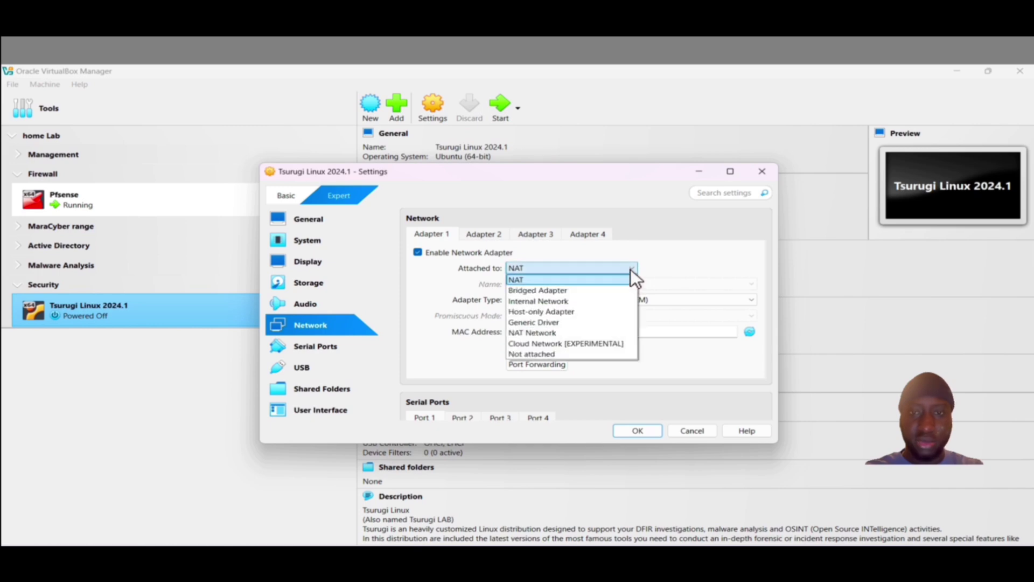
pyautogui.click(581, 301)
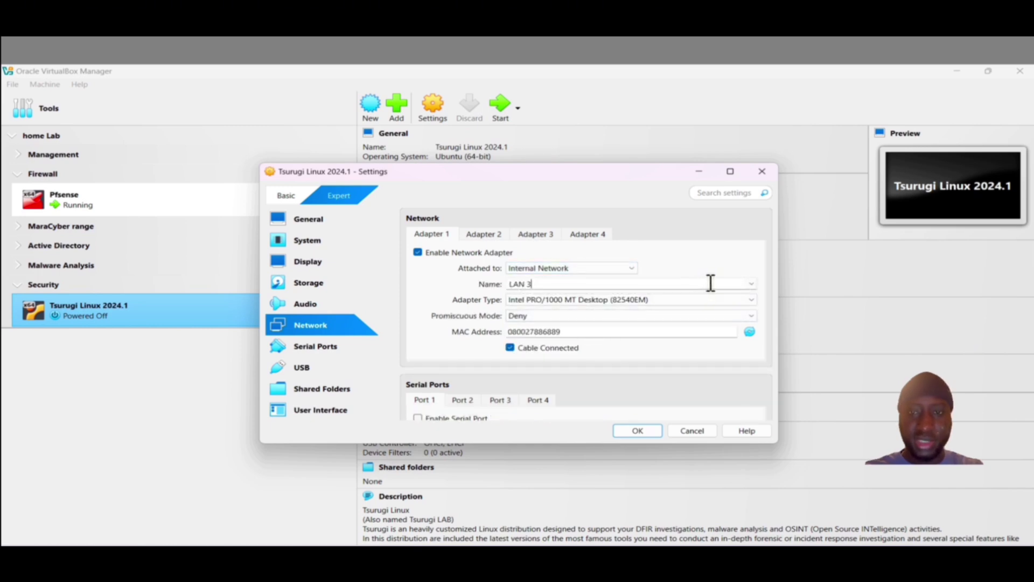
pyautogui.click(753, 284)
pyautogui.click(598, 306)
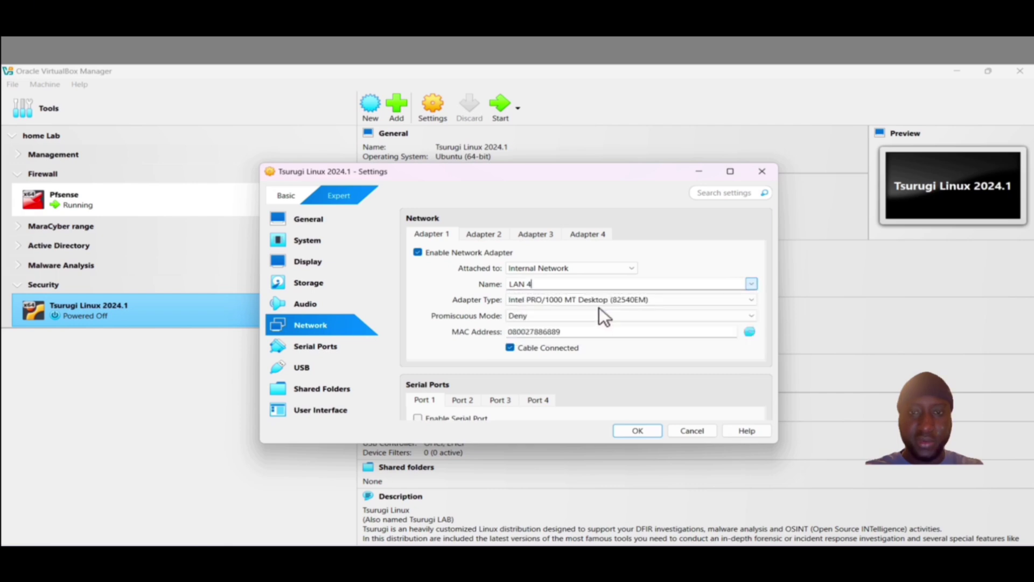
pyautogui.click(633, 431)
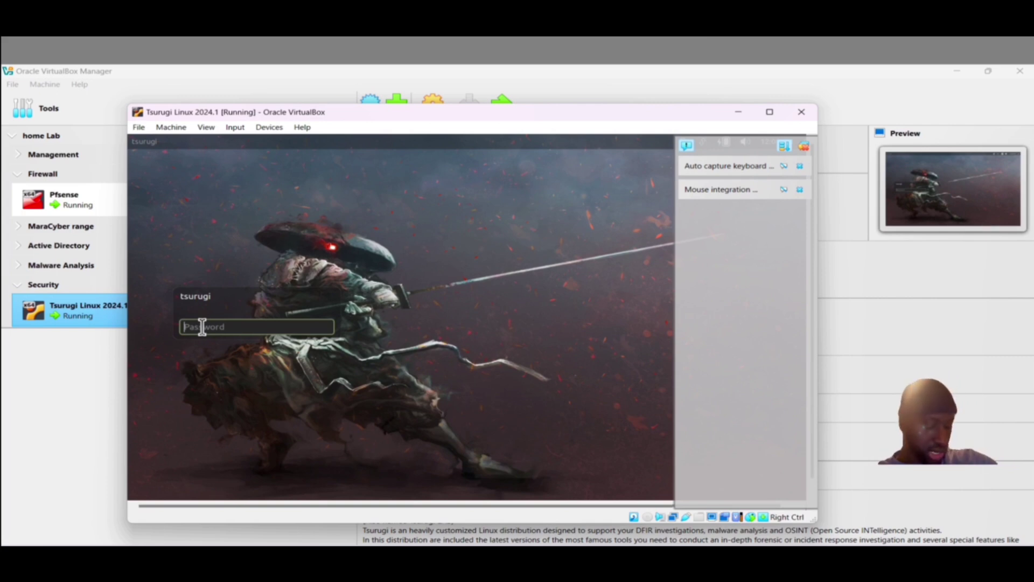
# - Log in to Tsurugi Linux with the account password and postpone the Ubuntu upgrade
pyautogui.write('tsur')
pyautogui.press('BackSpace')
pyautogui.press('BackSpace')
pyautogui.press('BackSpace')
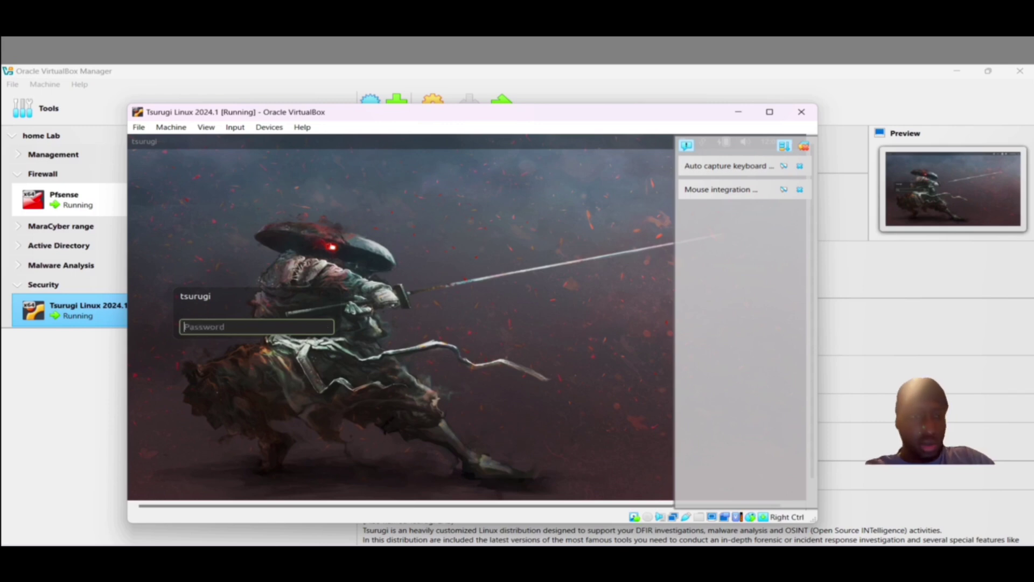
pyautogui.write('tsurugi')
pyautogui.press('Return')
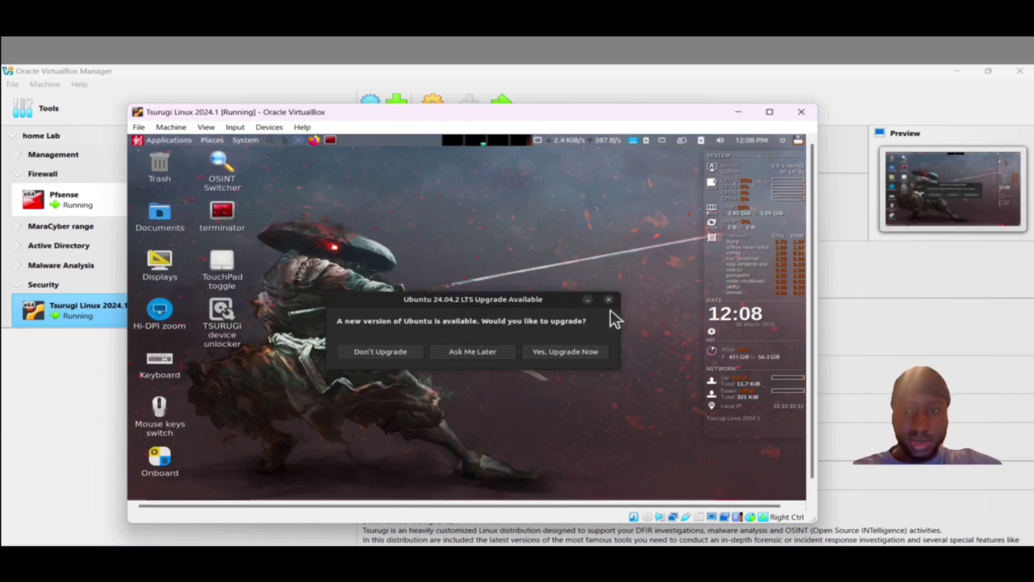
pyautogui.click(482, 353)
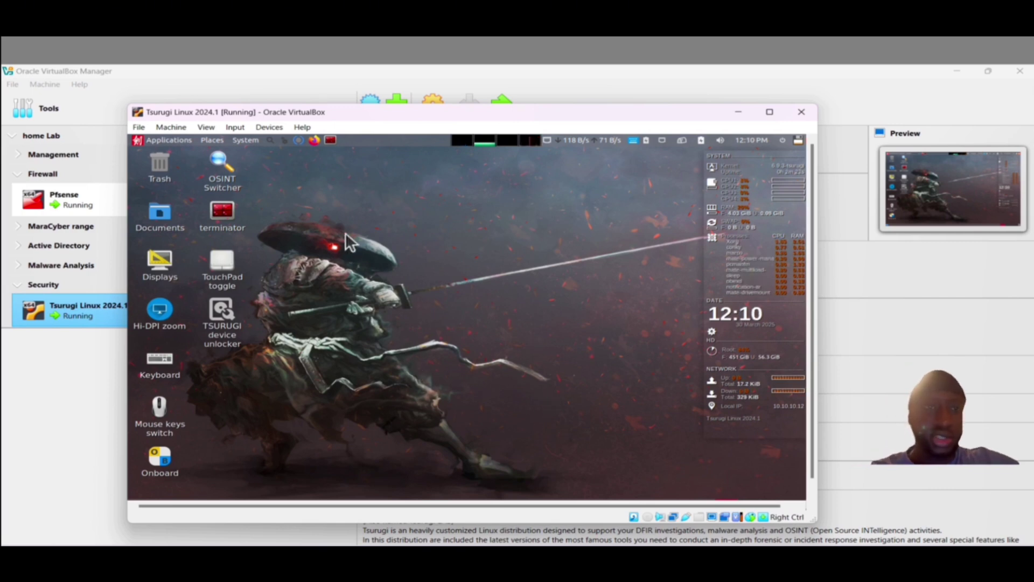
# - Insert the Guest Additions CD image from the Devices menu into the Tsurugi Linux VM
pyautogui.click(269, 127)
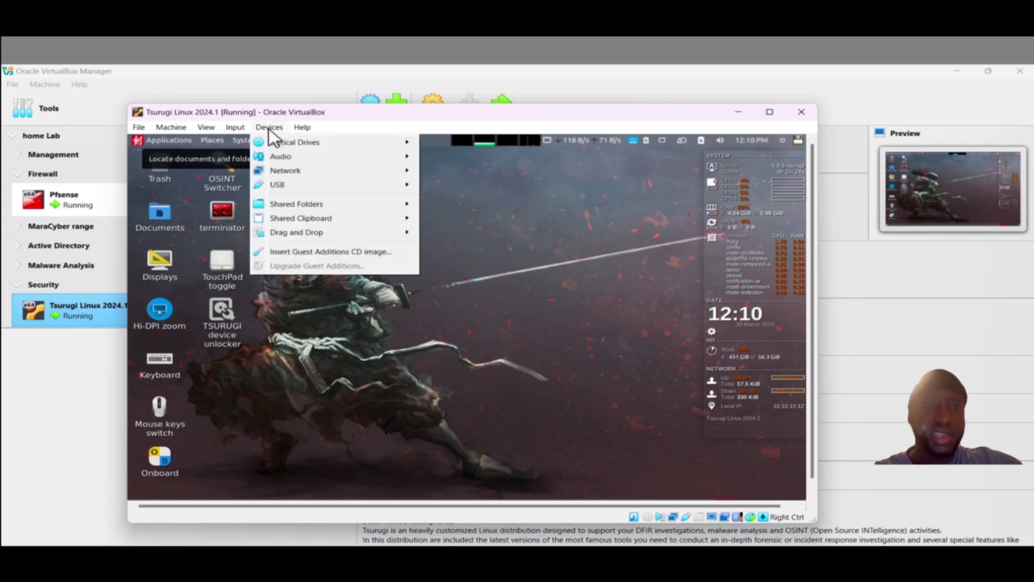
pyautogui.click(299, 253)
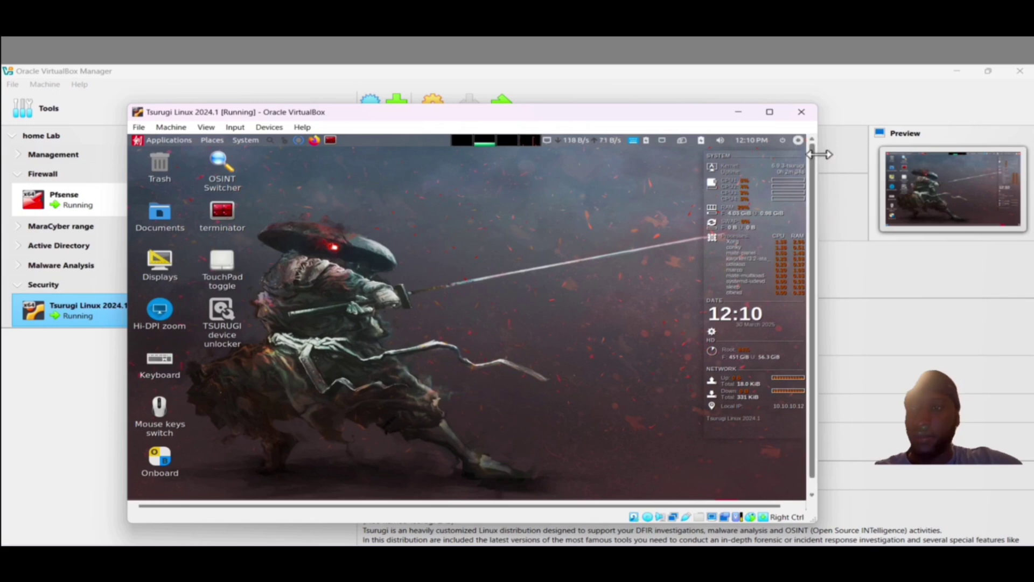
# - Widen the VM window and mount the VBox_GAs_7.1.4 disc from the guest's drive menu
pyautogui.moveTo(817, 156); pyautogui.dragTo(932, 154)
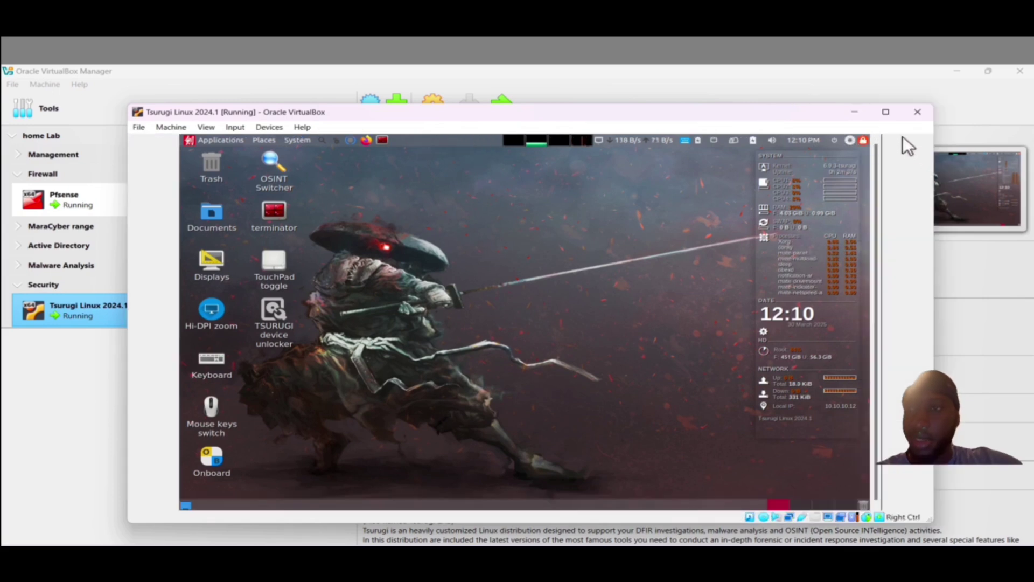
pyautogui.click(846, 140)
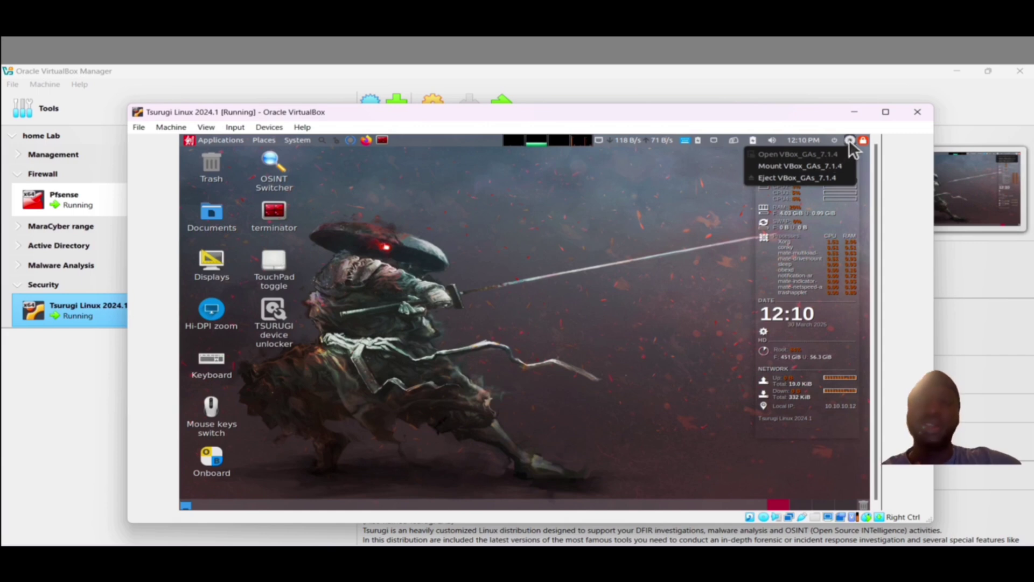
pyautogui.click(799, 167)
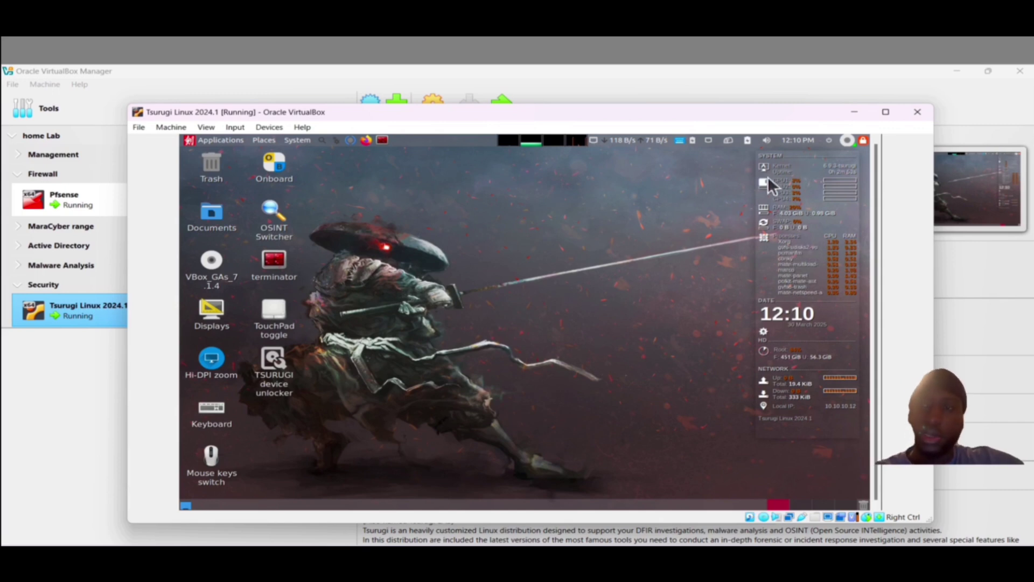
# - Browse the VBox_GAs_7.1.4 disc and open a terminal in /media/tsurugi/VBox_GAs_7.1.4
pyautogui.doubleClick(213, 261)
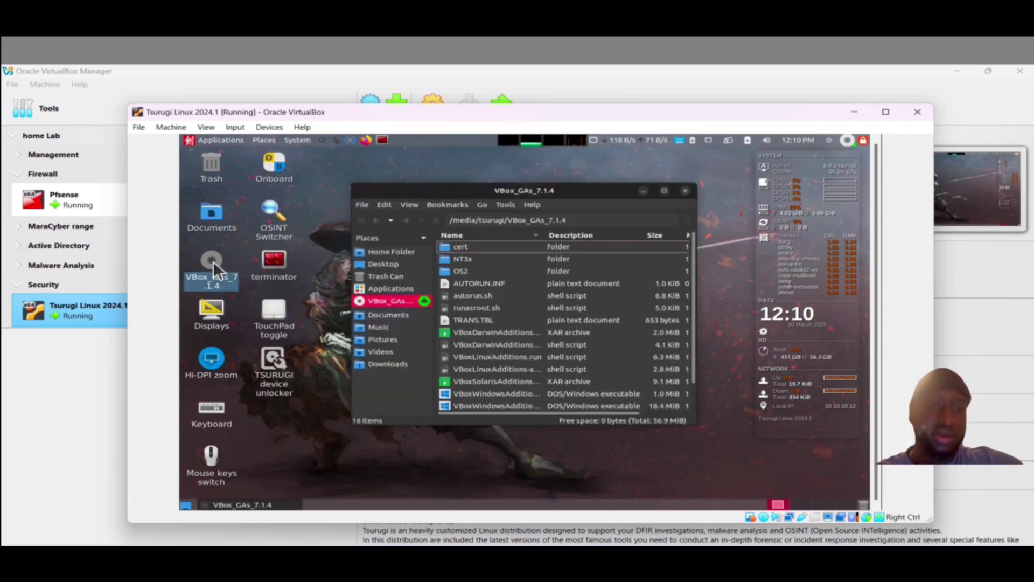
pyautogui.click(501, 204)
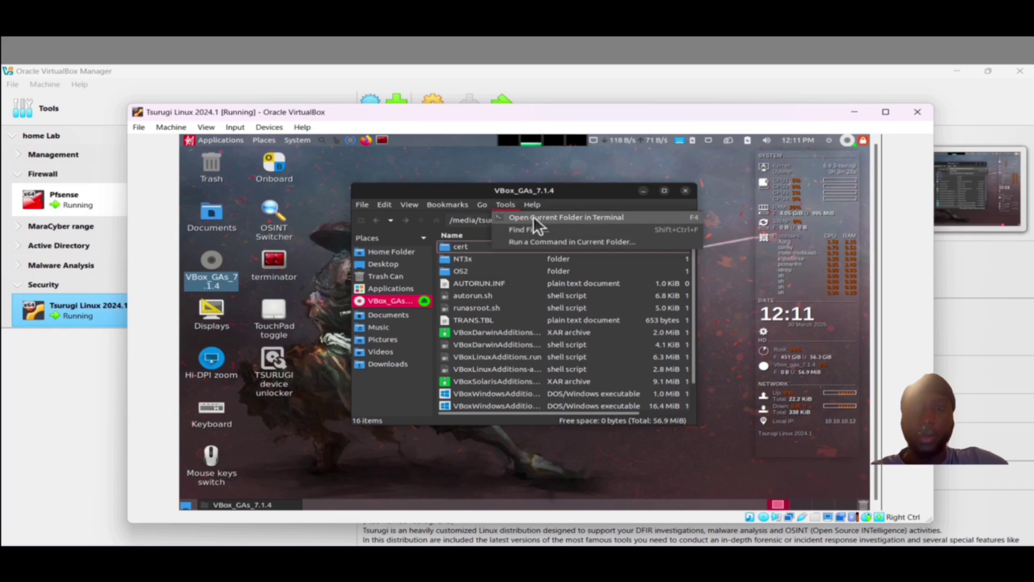
pyautogui.click(560, 219)
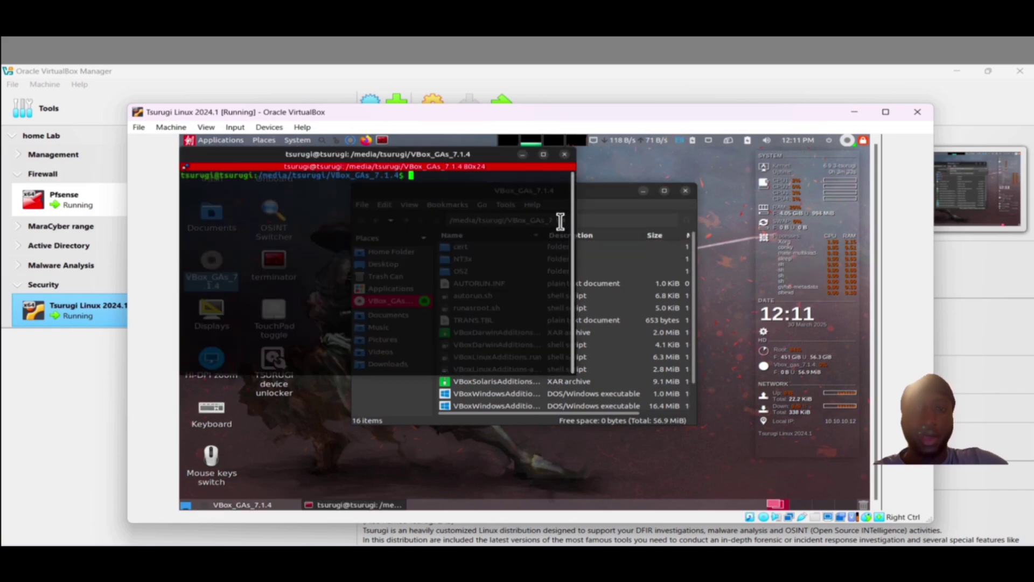
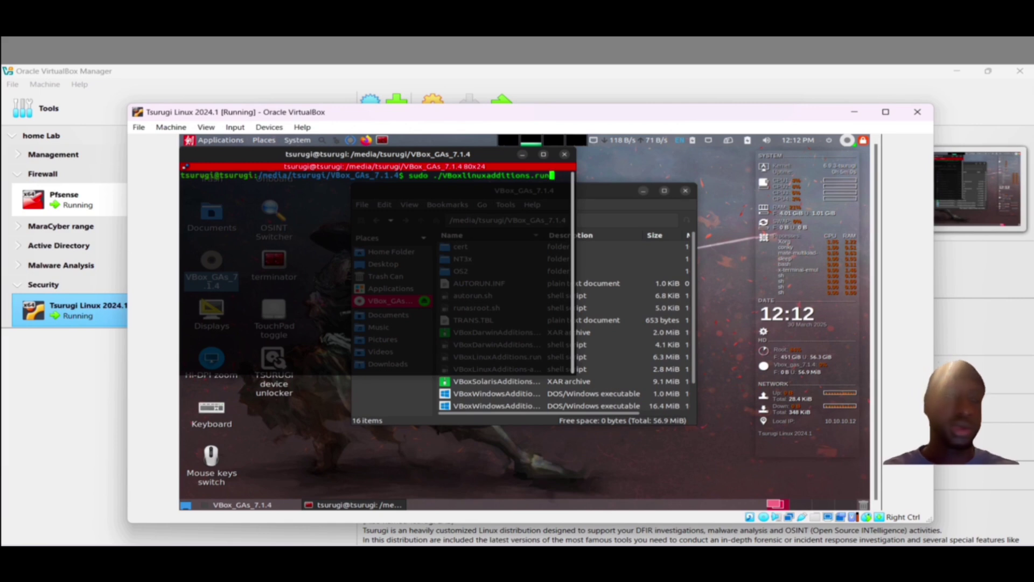
# - Run the Guest Additions installer with sudo, authorise it with the password, and retry as sudo ./VBoxLinuxadditions.run
pyautogui.press('Return')
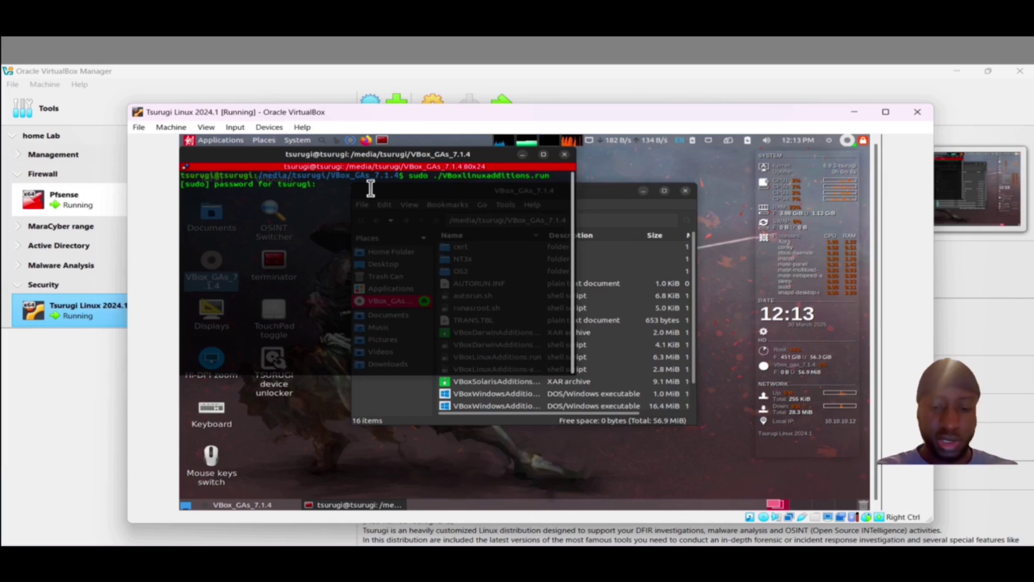
pyautogui.press('Return')
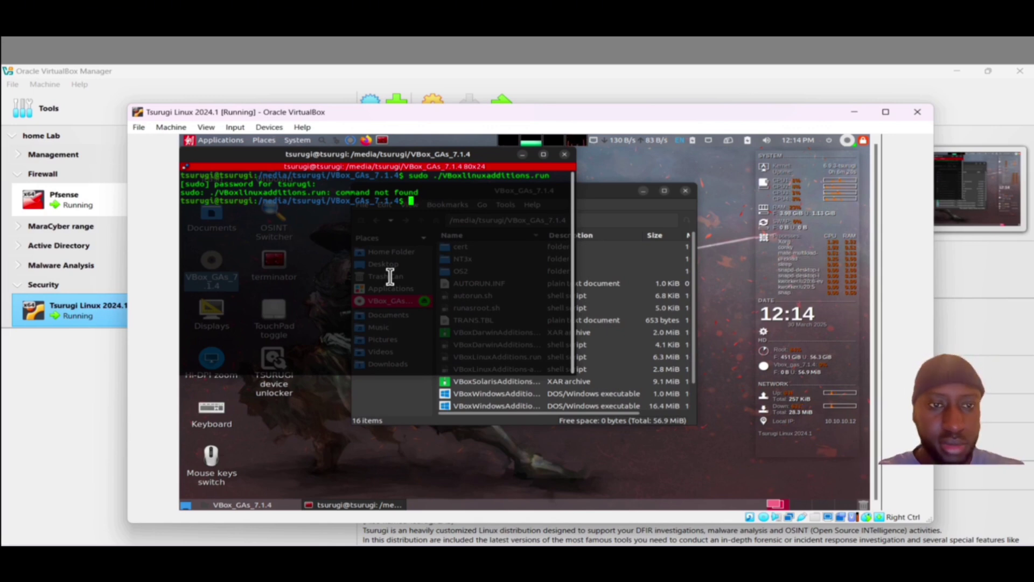
pyautogui.write('sudo ./VBoxLinuxadditions')
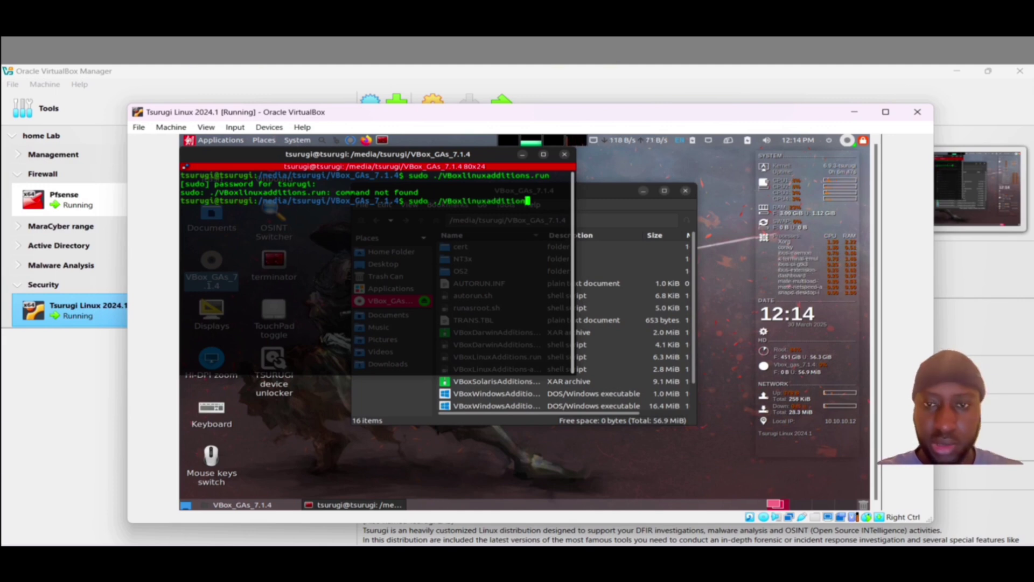
pyautogui.write('.run')
pyautogui.press('Return')
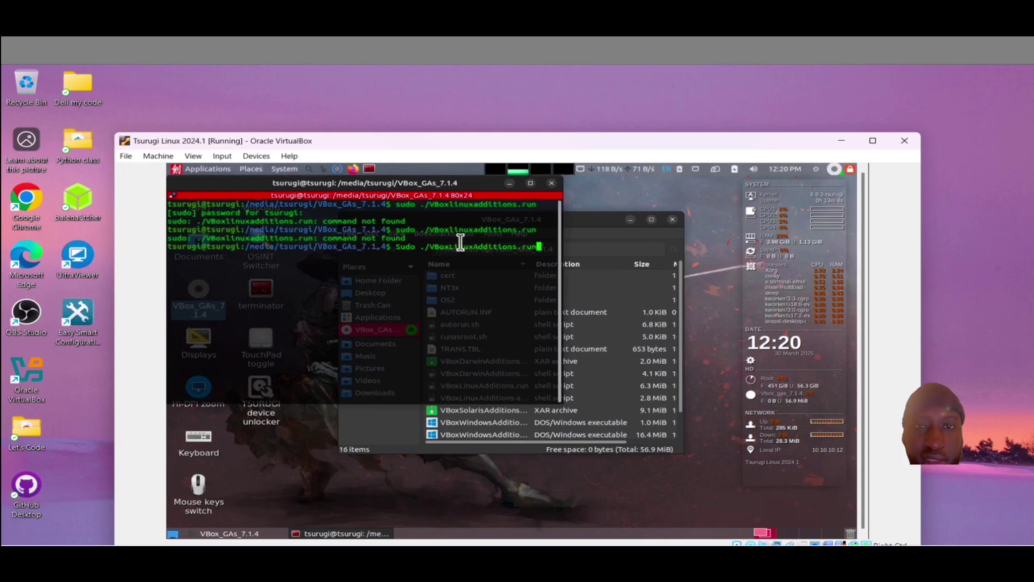
pyautogui.press('Return')
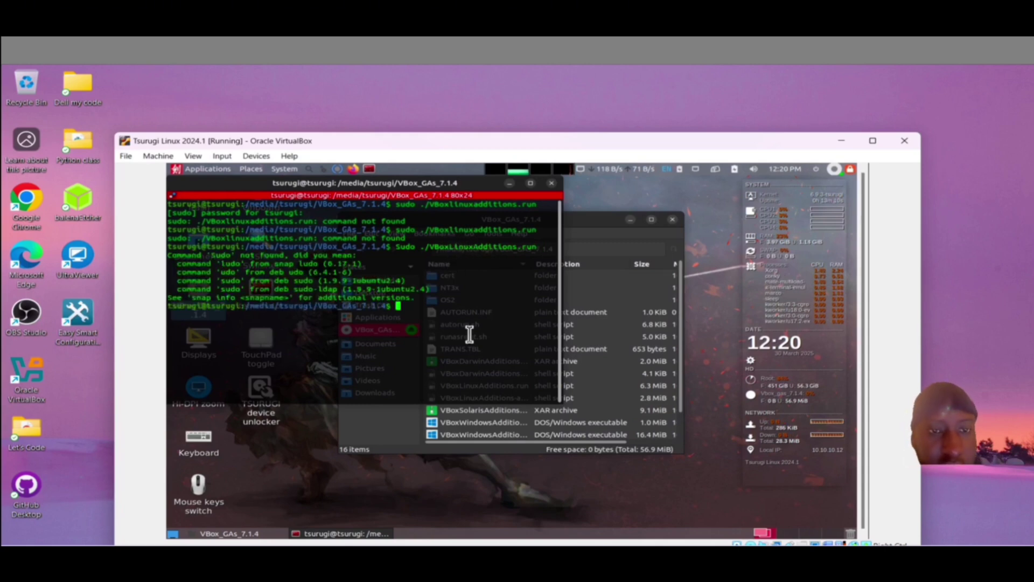
# - Retry the misspellings VBoxLinusAdditions.run and VBoxLinuxadditions.run, then start typing sudo ./VBoxLinuxAdditions
pyautogui.write('sudo ./')
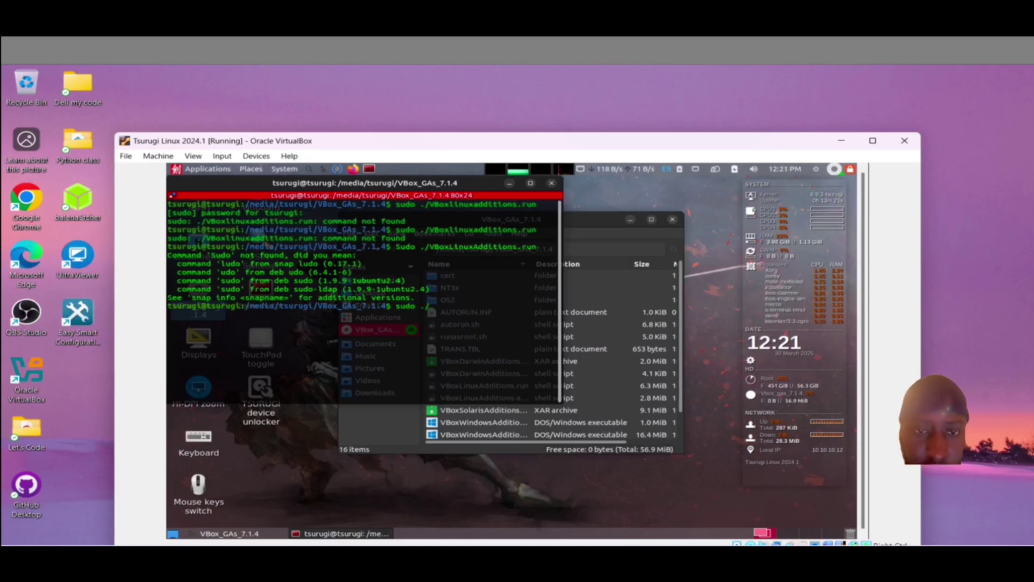
pyautogui.write('VBoxLinusAdditions.run')
pyautogui.press('Return')
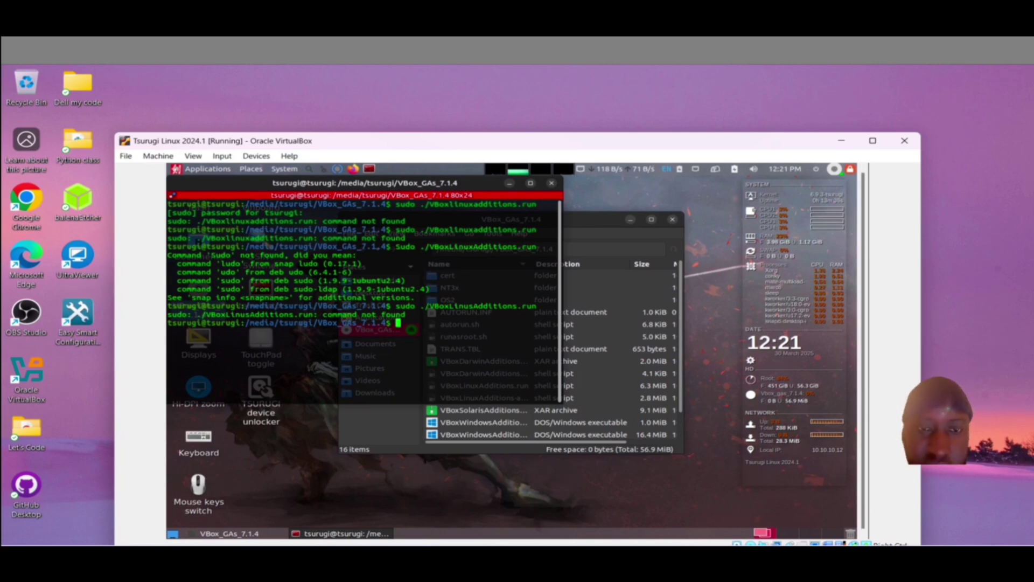
pyautogui.write('sudo ./VBoxLinuxadditions.run')
pyautogui.press('Return')
pyautogui.write('sudo ./VBoxLinux')
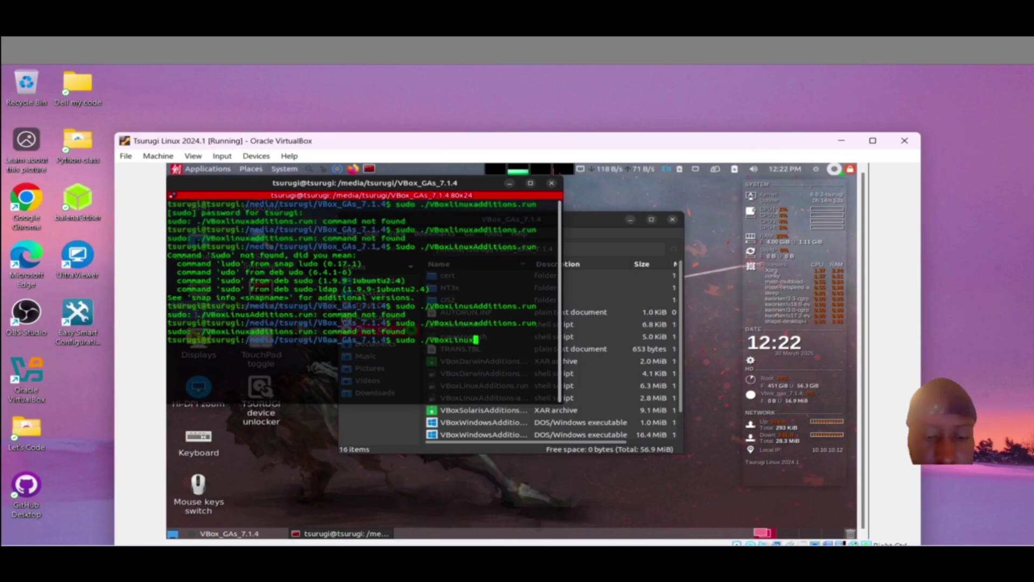
pyautogui.write('Additions.run')
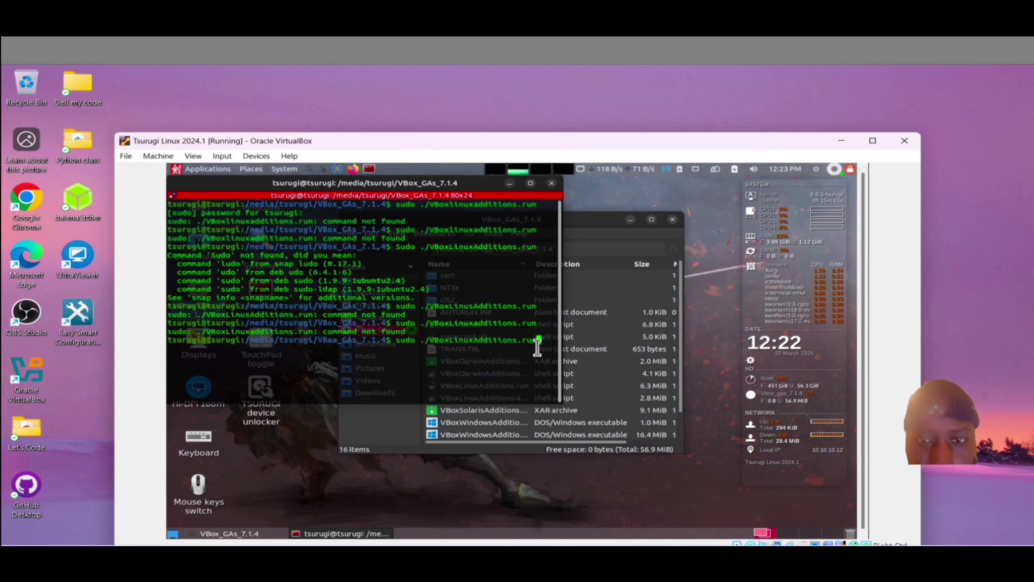
# - Run sudo ./VBoxLinuxAdditions.run to install Guest Additions 7.1.4, then move the VM window aside
pyautogui.press('Return')
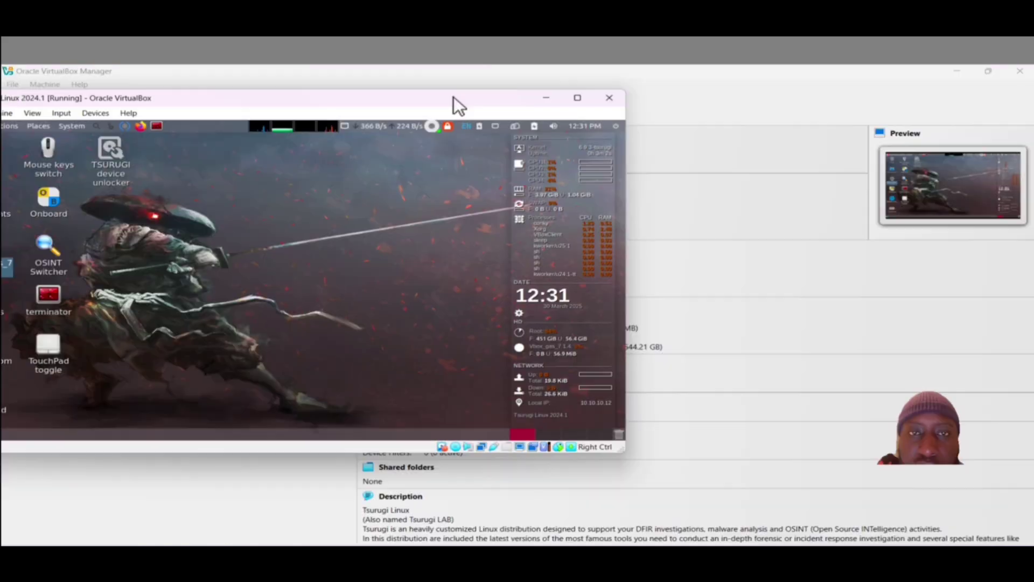
pyautogui.moveTo(453, 95); pyautogui.dragTo(713, 98)
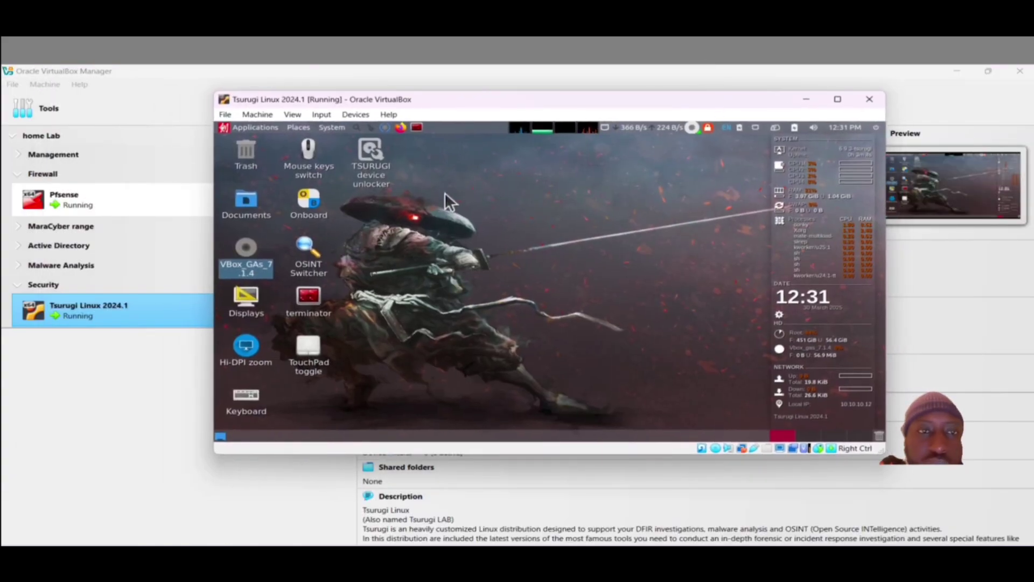
# - Insert the Guest Additions CD, unmount the VBox_GAs_7.1.4 disc, and maximize the Tsurugi VM window
pyautogui.click(355, 115)
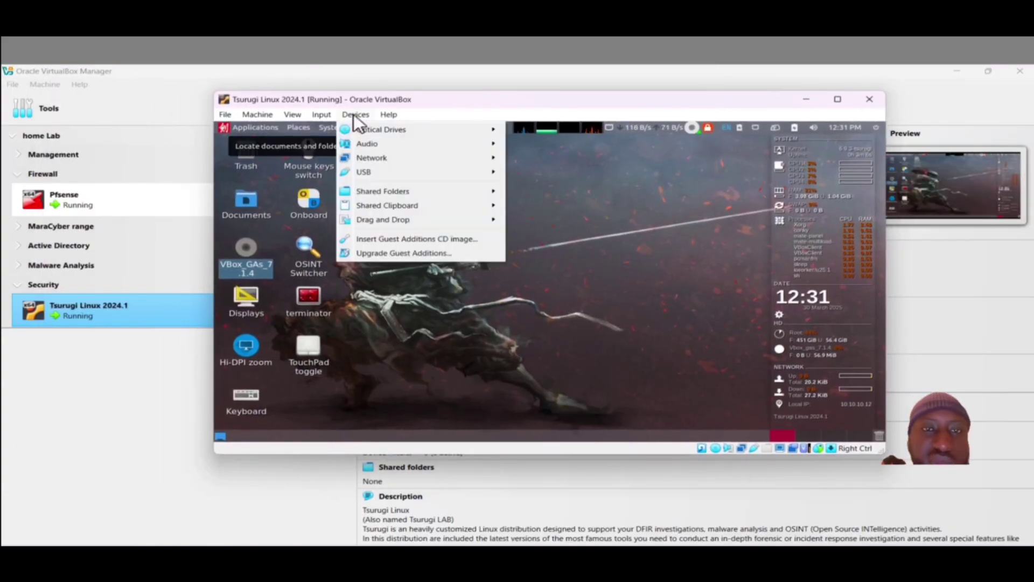
pyautogui.click(377, 237)
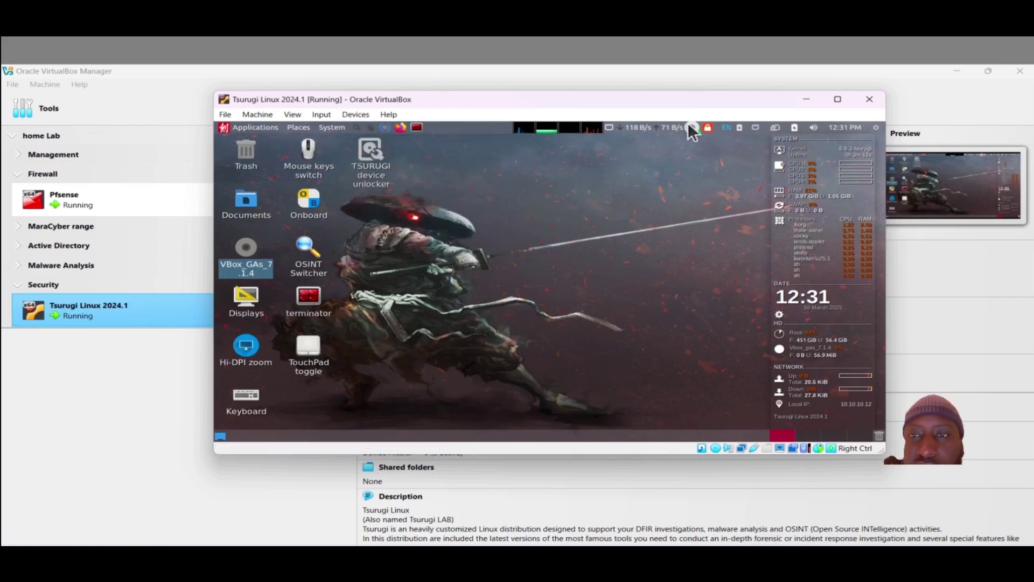
pyautogui.click(691, 128)
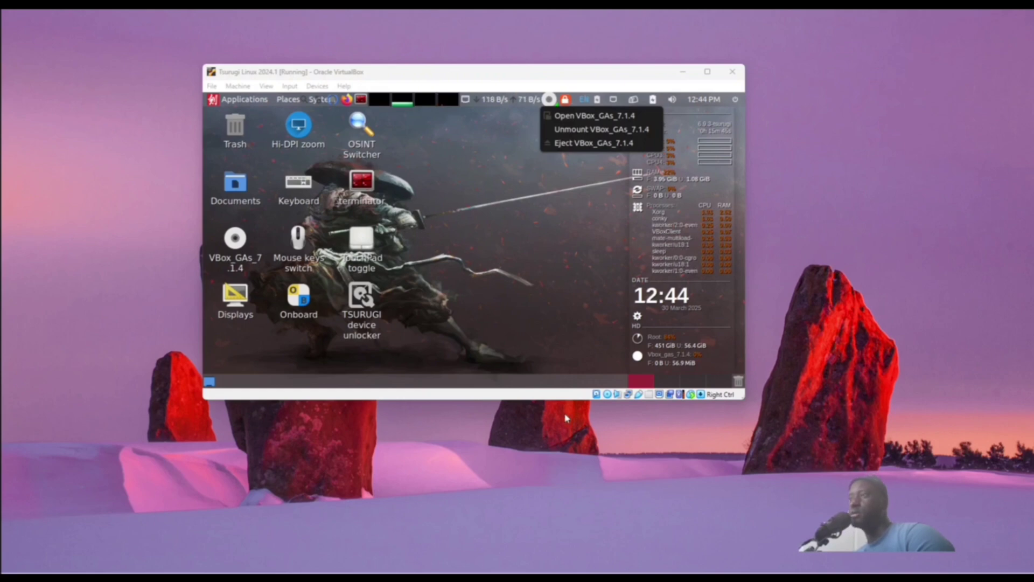
pyautogui.click(551, 318)
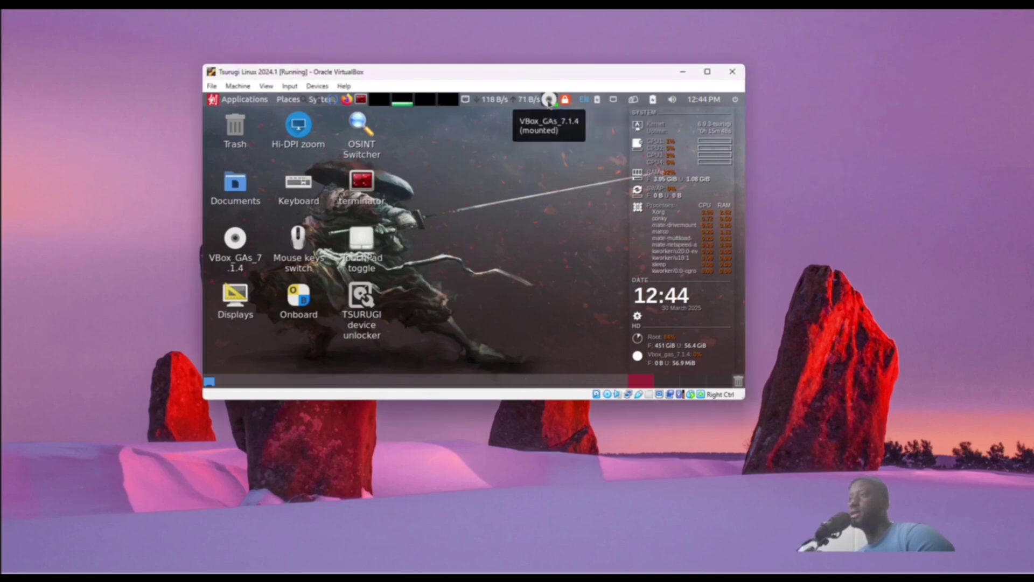
pyautogui.click(549, 100)
pyautogui.click(567, 131)
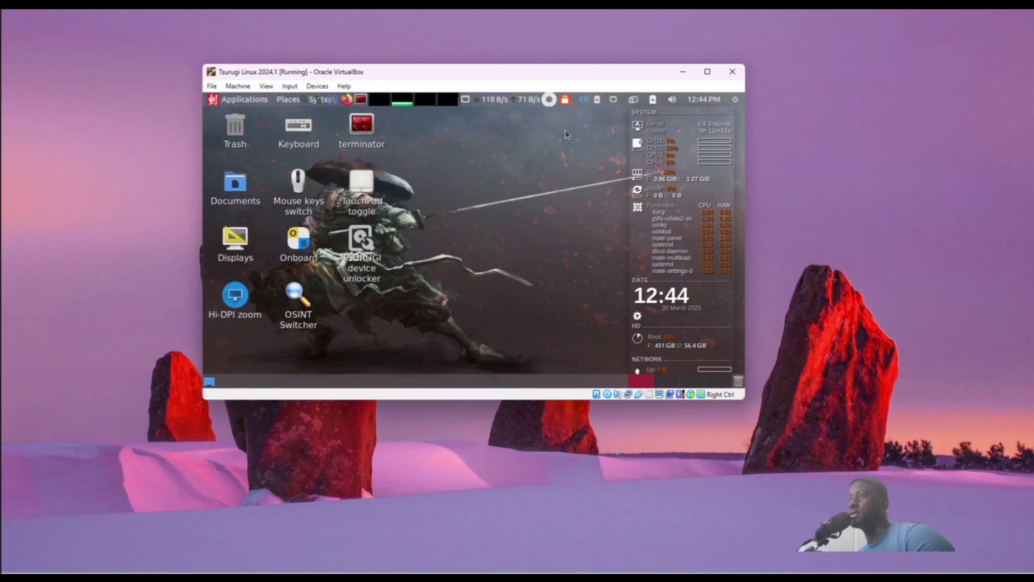
pyautogui.click(707, 71)
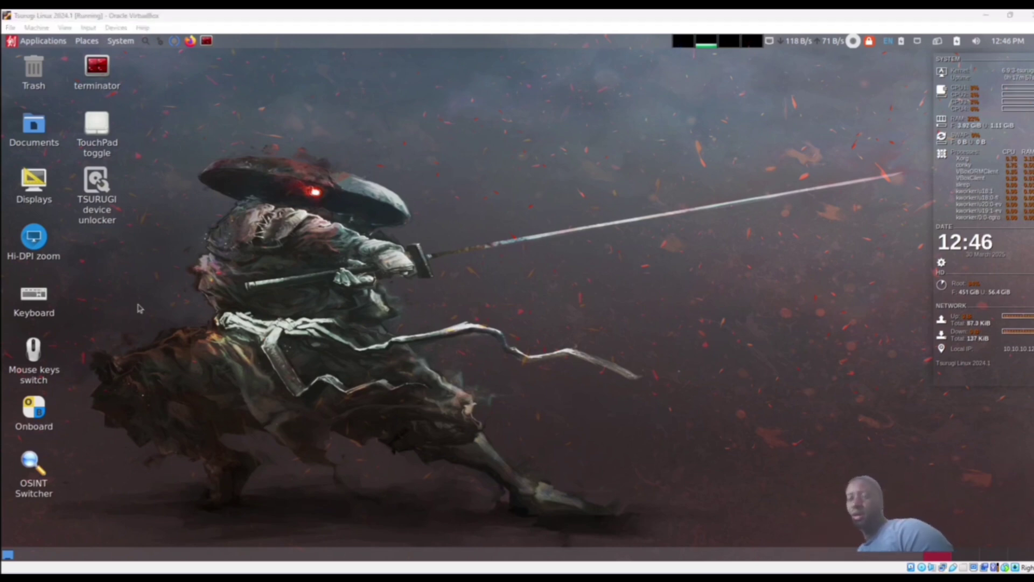
# - In a guest terminal, run 'update && sudo apt full-upgrade' and enter the sudo password
pyautogui.doubleClick(97, 67)
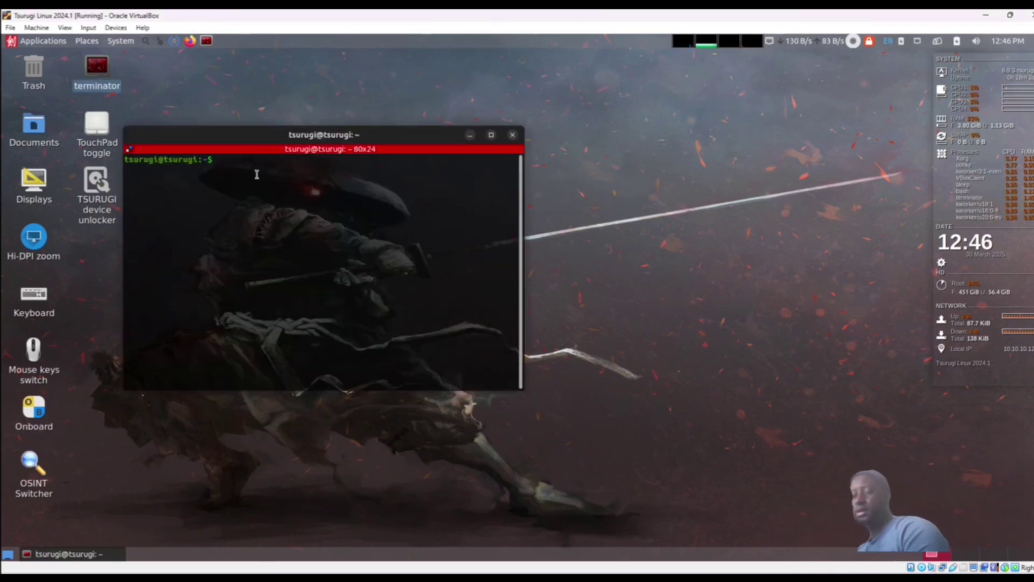
pyautogui.write('udo update ')
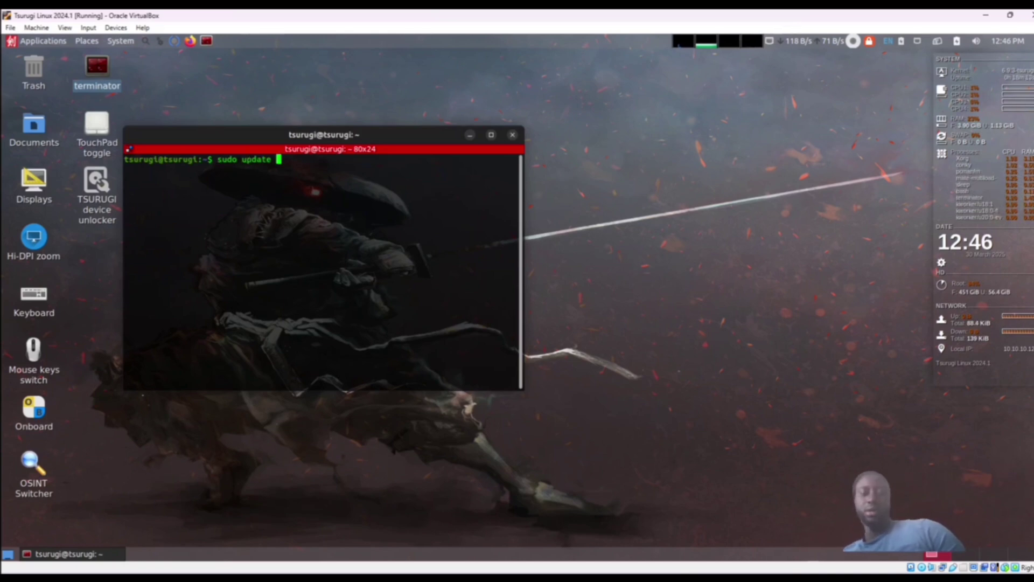
pyautogui.write('&7')
pyautogui.press('BackSpace')
pyautogui.write('&')
pyautogui.write(' sudo')
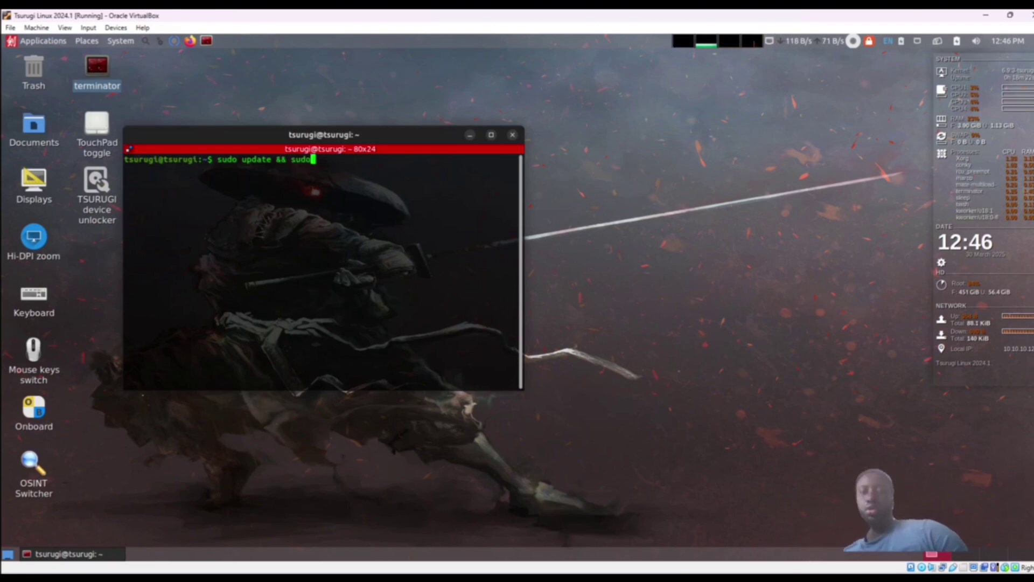
pyautogui.write(' apt full-upgrade')
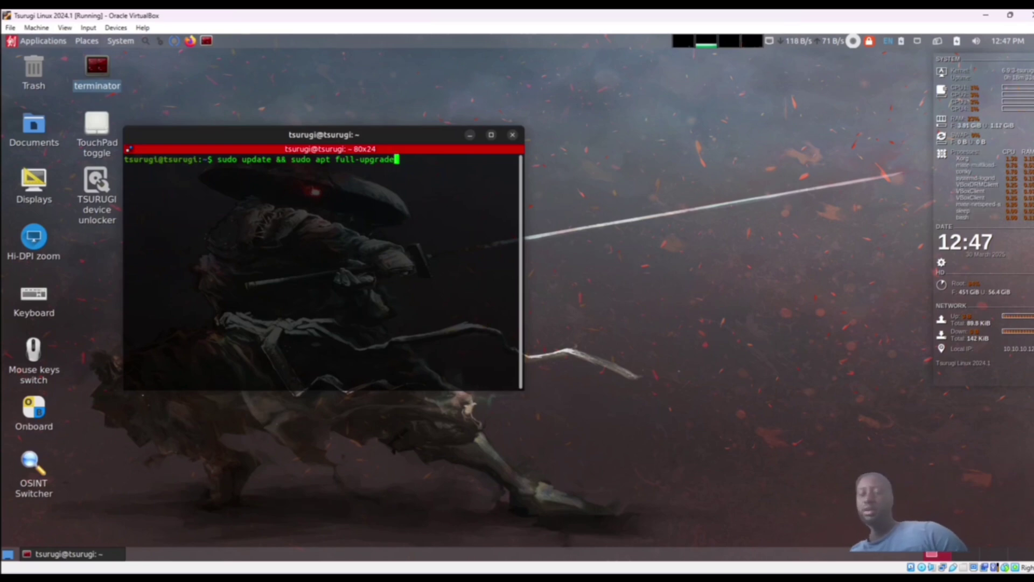
pyautogui.press('Return')
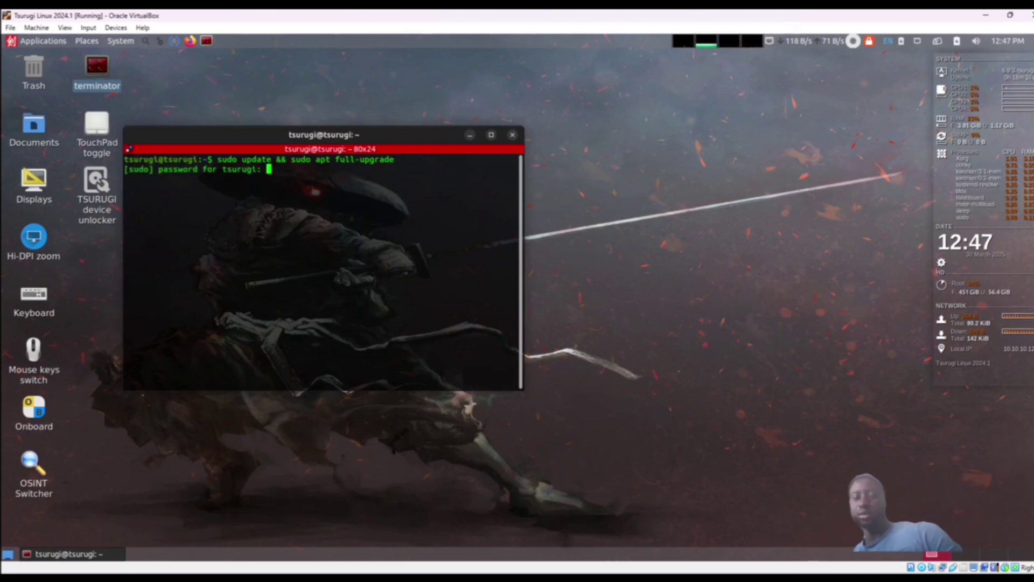
pyautogui.press('Return')
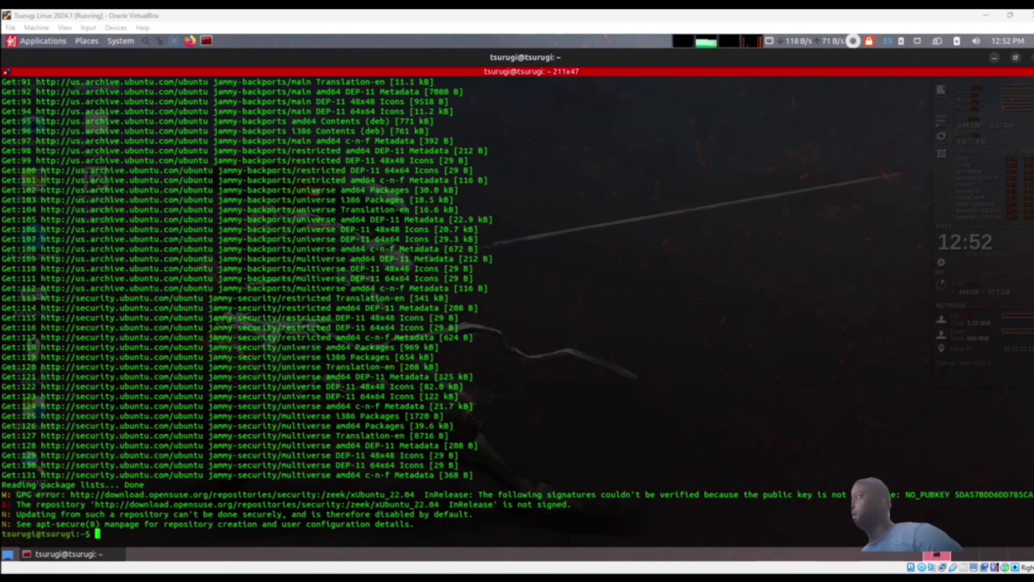
# - Close the terminal and shut down the Tsurugi guest from its session menu
pyautogui.hotkey('ctrl', 'd')
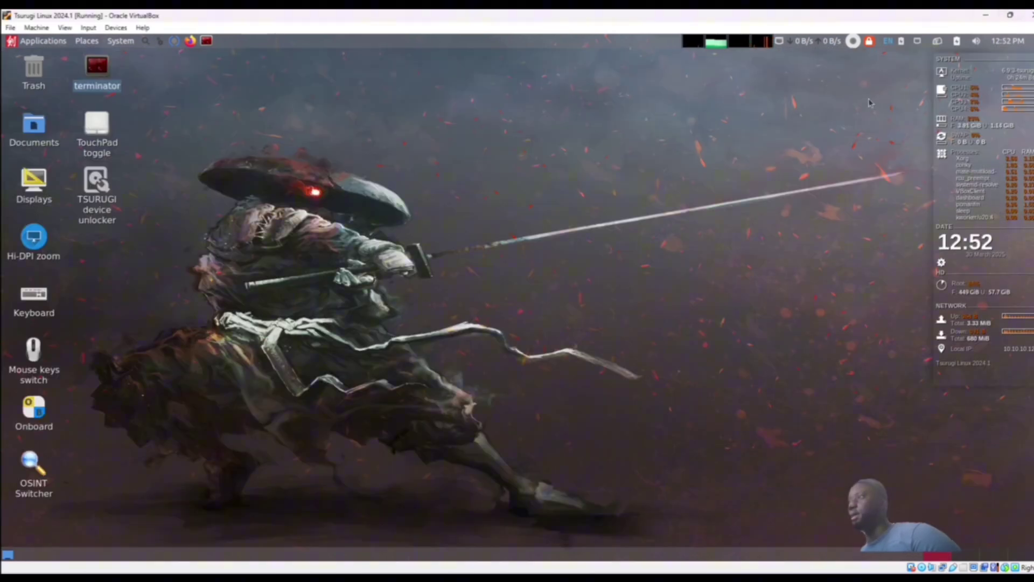
pyautogui.click(1025, 41)
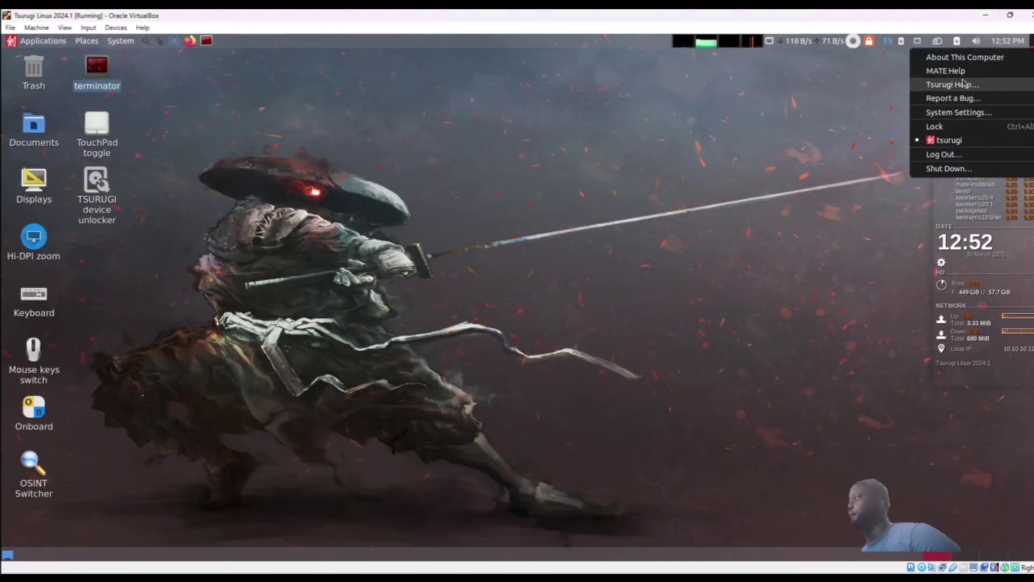
pyautogui.click(948, 169)
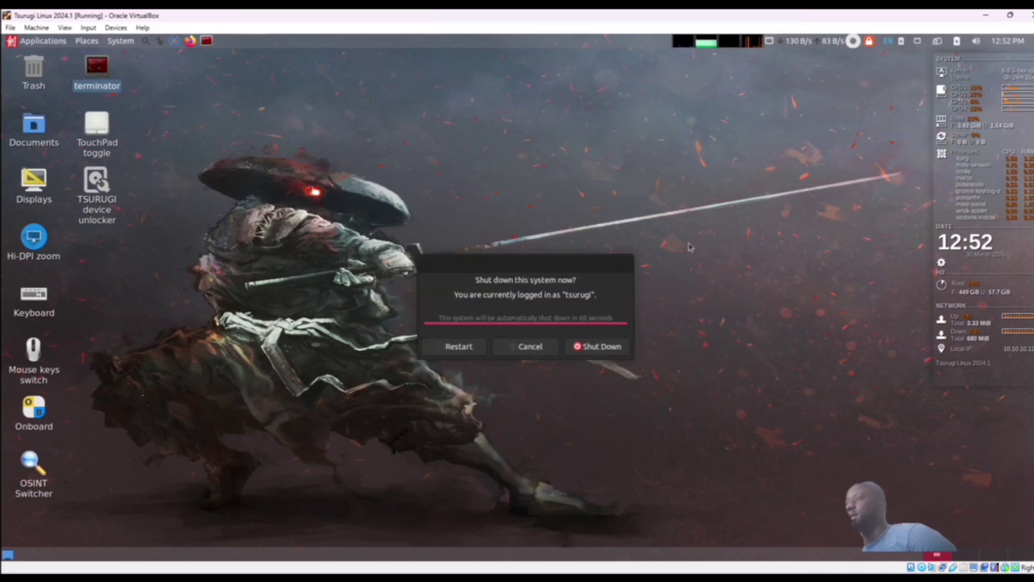
pyautogui.click(590, 347)
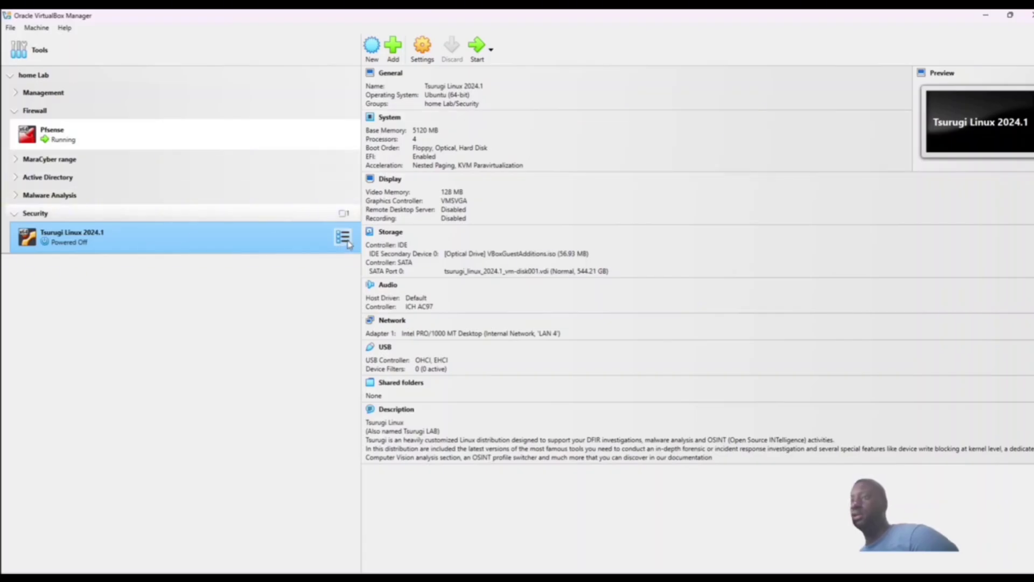
# - Show the Snapshots view for the Tsurugi Linux VM
pyautogui.rightClick(346, 246)
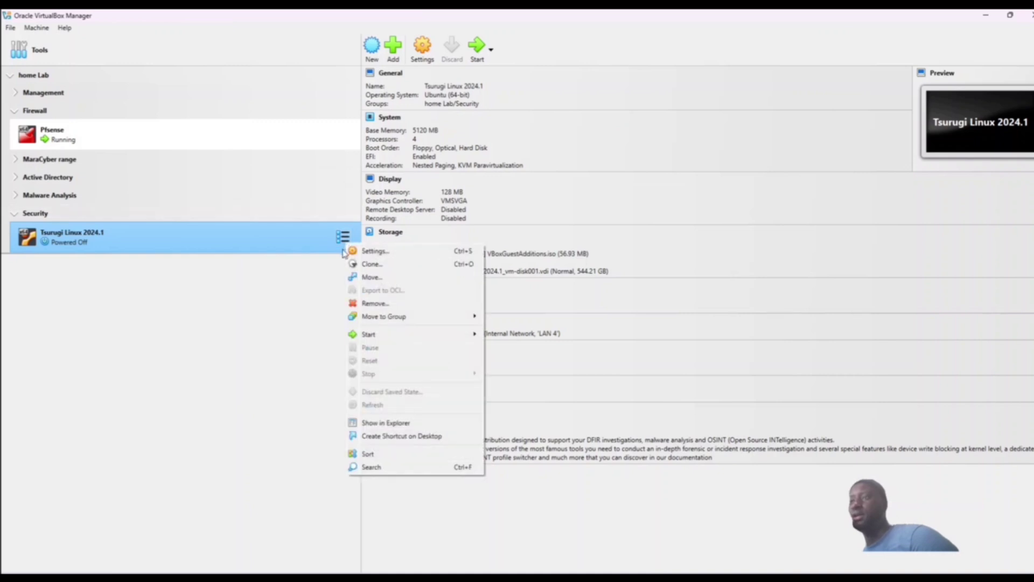
pyautogui.click(343, 245)
pyautogui.click(402, 257)
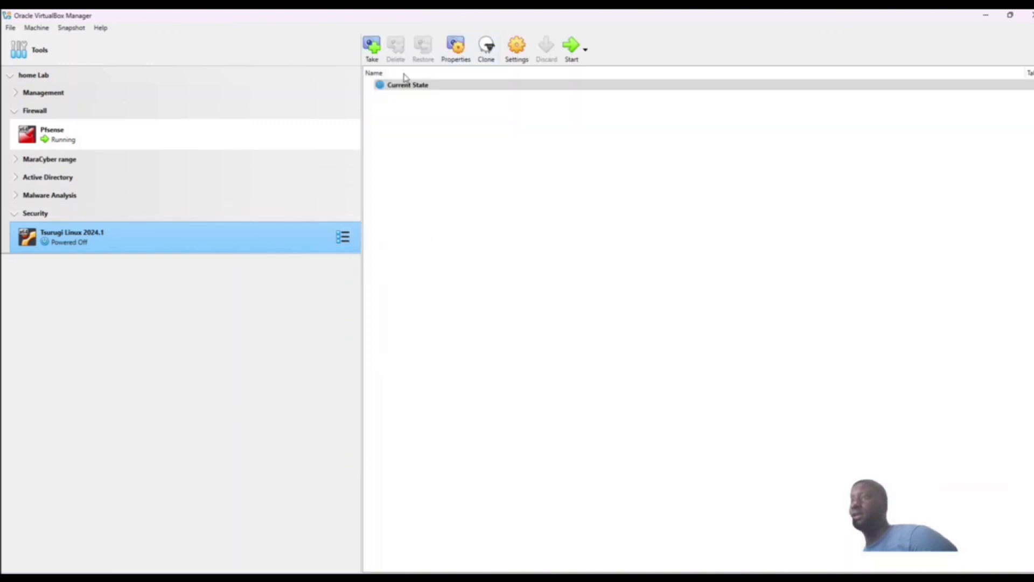
# - Take a new snapshot named 'Fresh install'
pyautogui.click(372, 46)
pyautogui.click(467, 227)
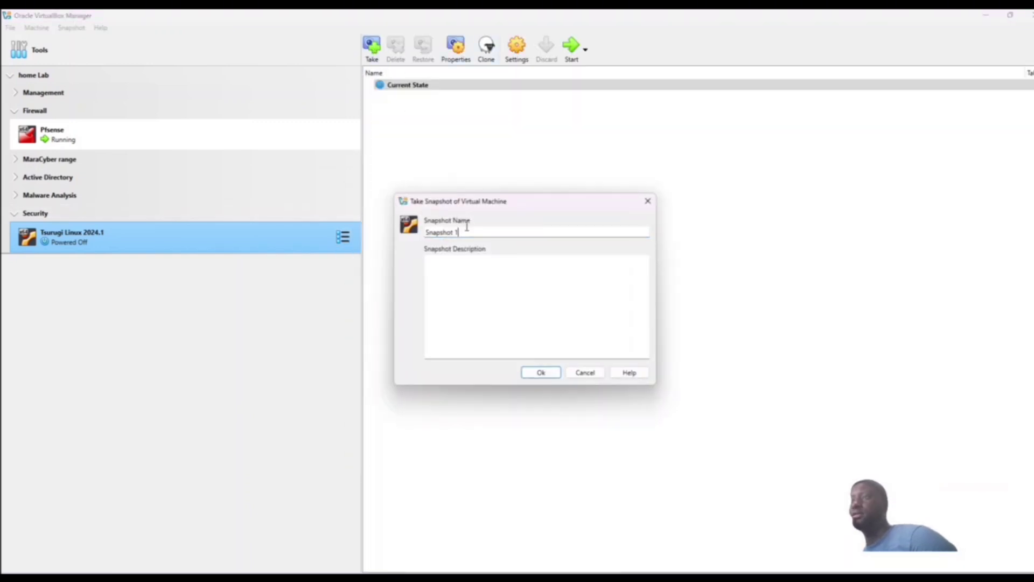
pyautogui.hotkey('ctrl', 'a')
pyautogui.write('Fresh install')
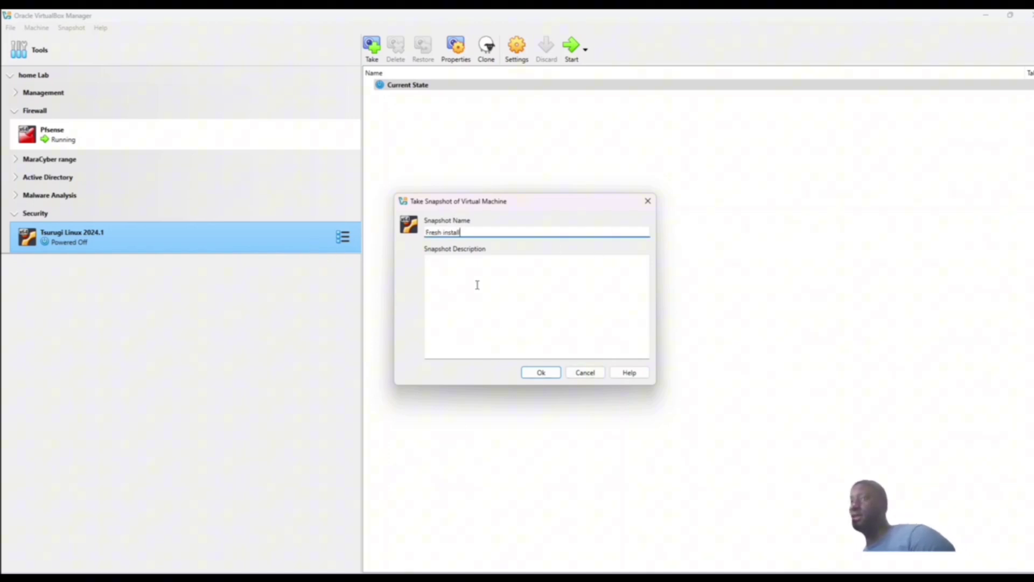
pyautogui.click(539, 372)
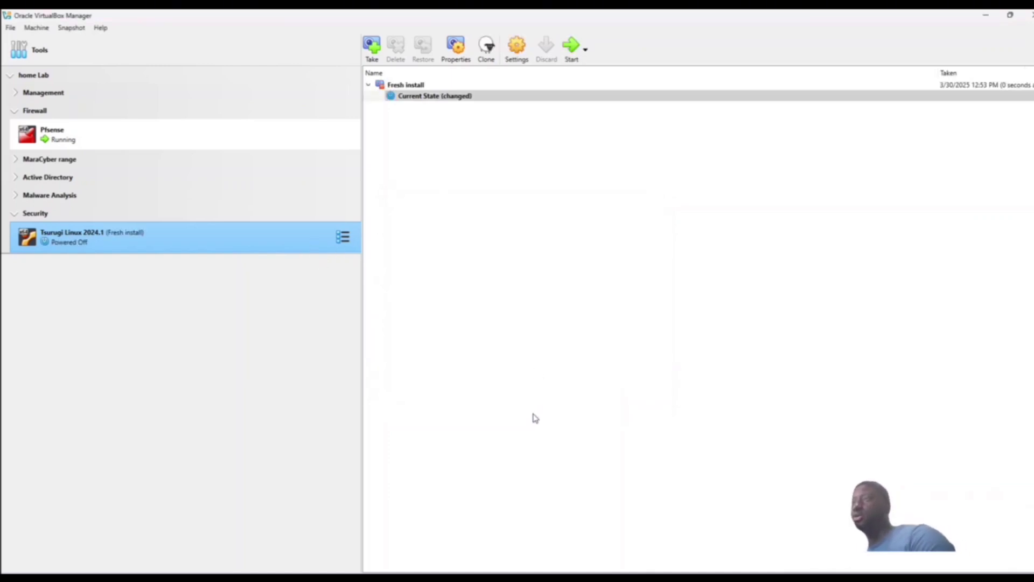